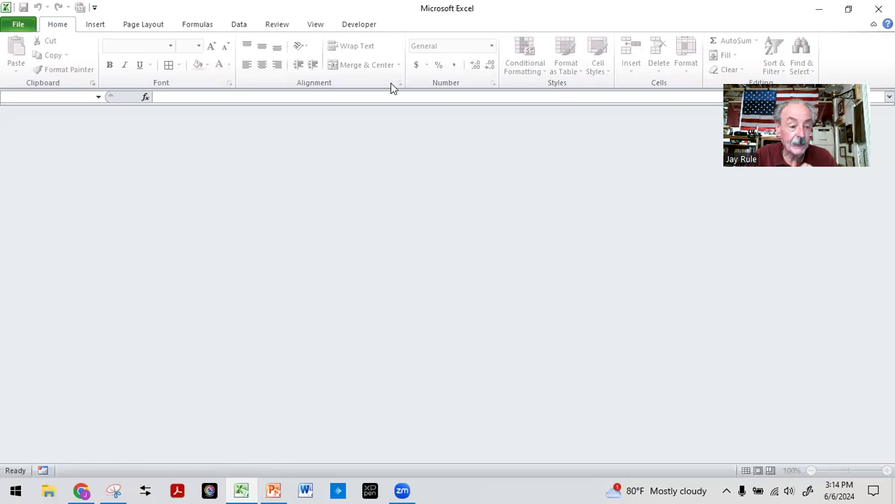
- Open the recent workbook PickListDemo.xlsx and go to its MaterialCosts sheet
{"action": "left_click", "coordinate": [18, 24]}
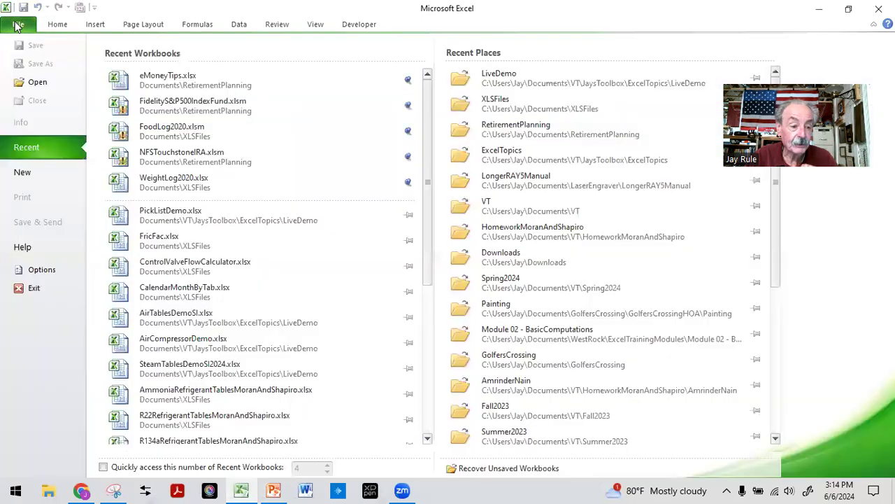
{"action": "left_click", "coordinate": [156, 221]}
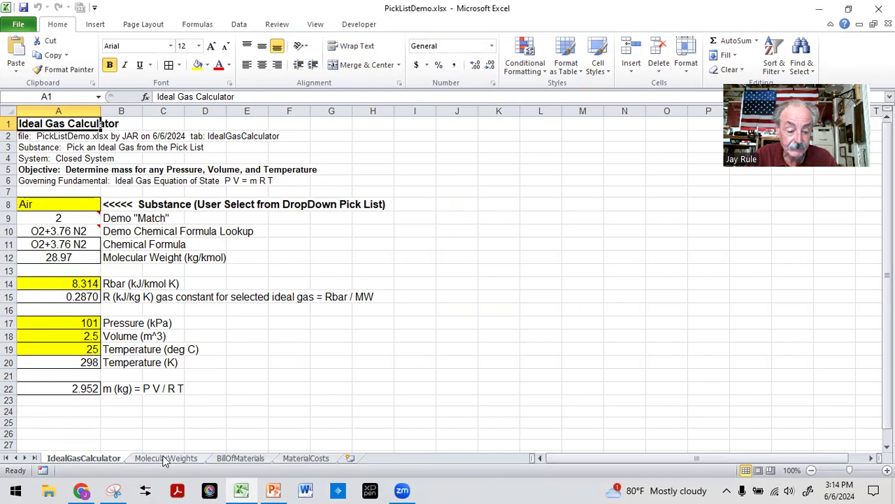
{"action": "left_click", "coordinate": [311, 460]}
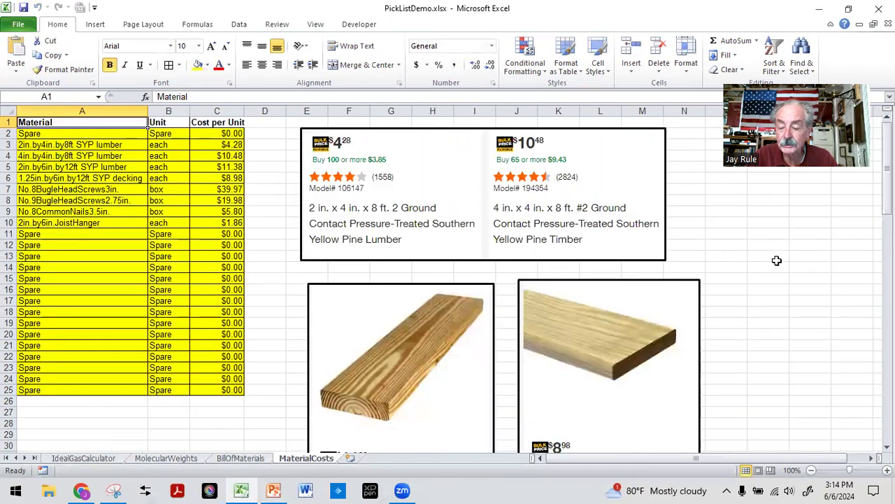
- Look through the product pictures and prices placed beside the material cost table
{"action": "left_click", "coordinate": [757, 268]}
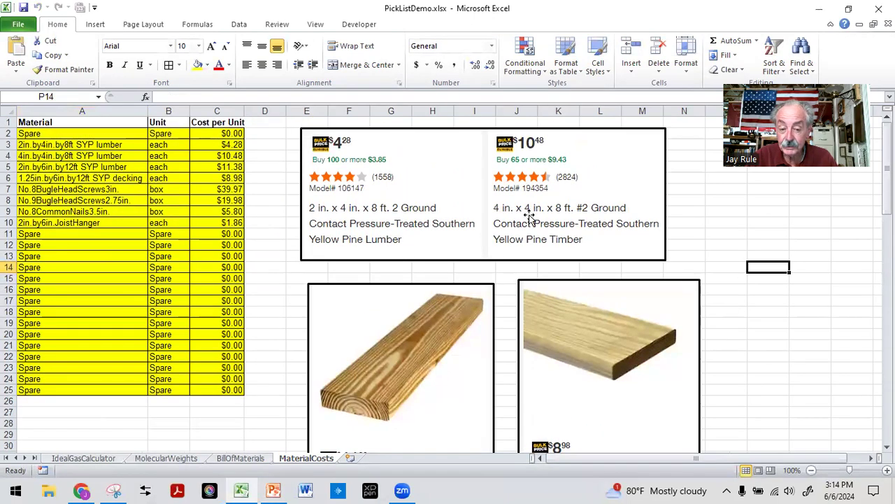
{"action": "scroll", "coordinate": [660, 302], "scroll_direction": "down", "scroll_amount": 4}
{"action": "scroll", "coordinate": [660, 302], "scroll_direction": "down", "scroll_amount": 18}
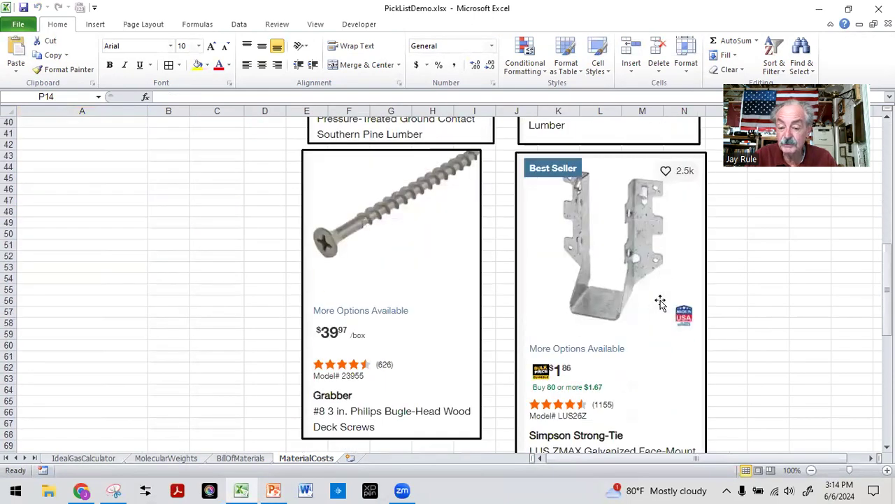
{"action": "scroll", "coordinate": [660, 303], "scroll_direction": "up", "scroll_amount": 20}
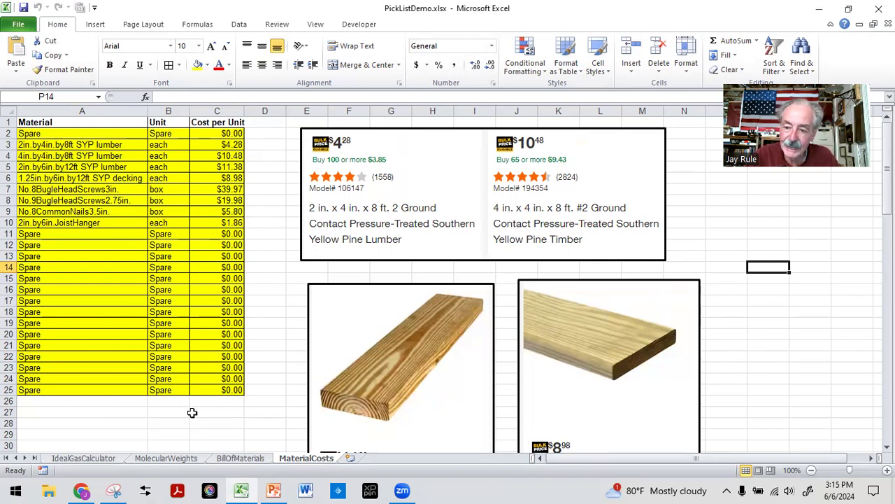
{"action": "left_click", "coordinate": [53, 422]}
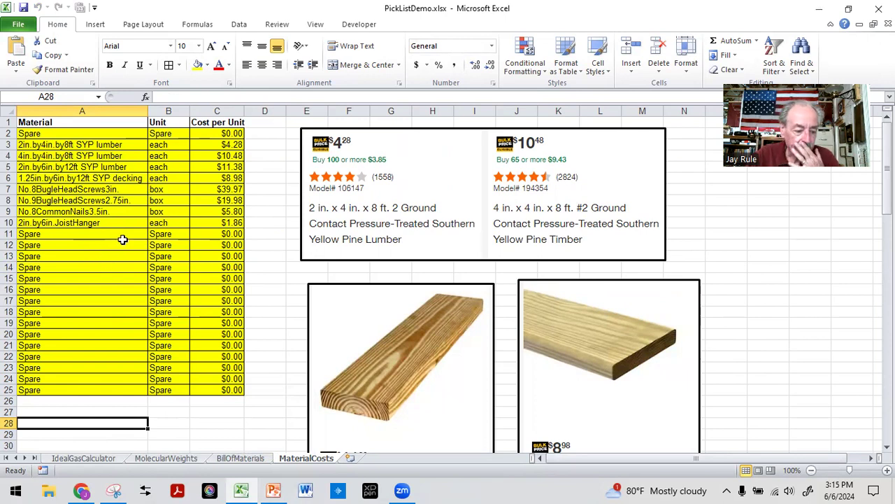
- Examine the material, unit and cost per unit entries for the spare, 2x4 lumber, No.8 bugle head screw and joist hanger rows
{"action": "left_click", "coordinate": [31, 132]}
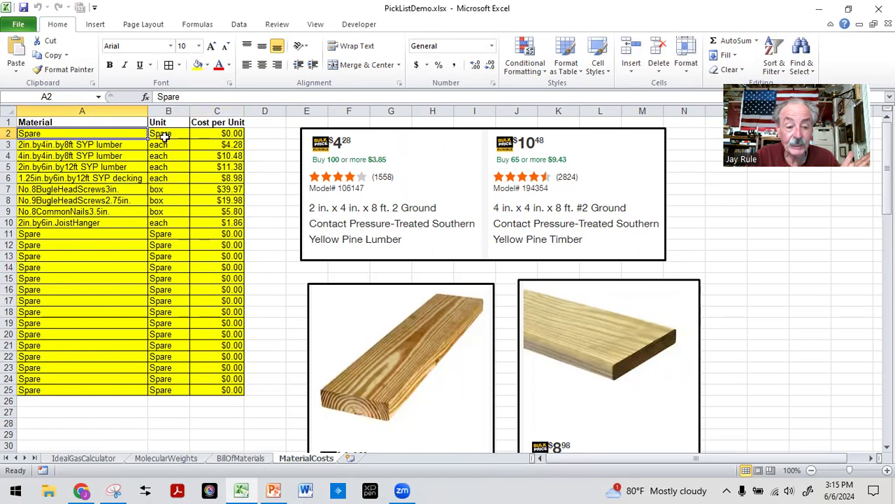
{"action": "left_click", "coordinate": [208, 133]}
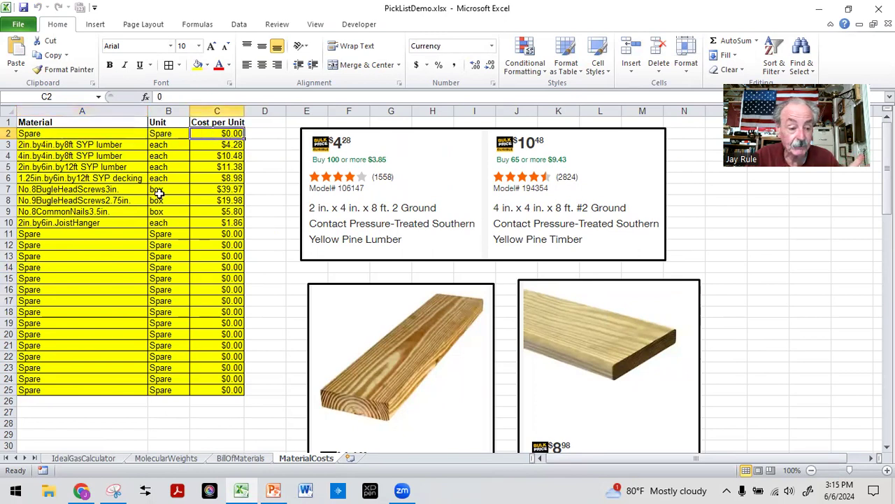
{"action": "left_click", "coordinate": [71, 144]}
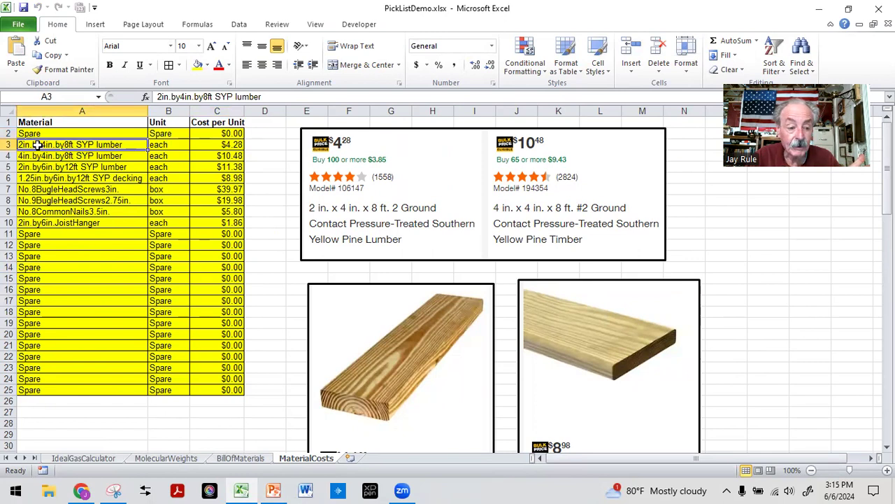
{"action": "left_click", "coordinate": [213, 143]}
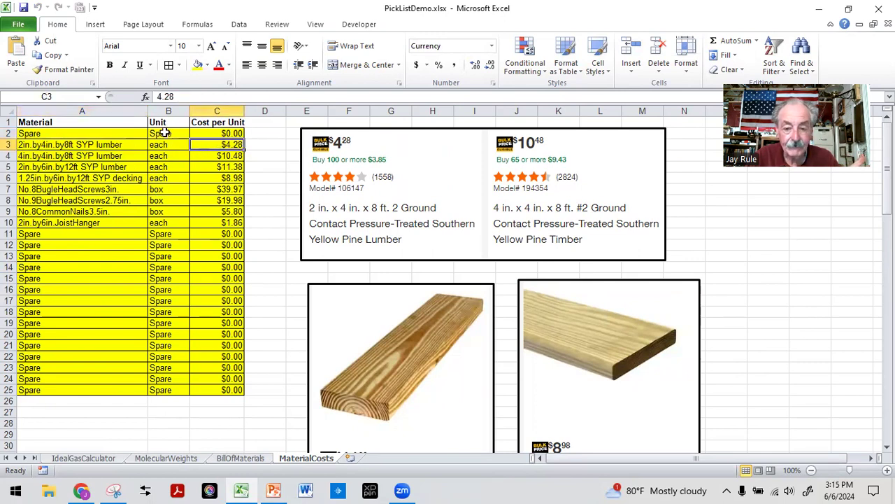
{"action": "left_click", "coordinate": [70, 147]}
{"action": "left_click", "coordinate": [167, 143]}
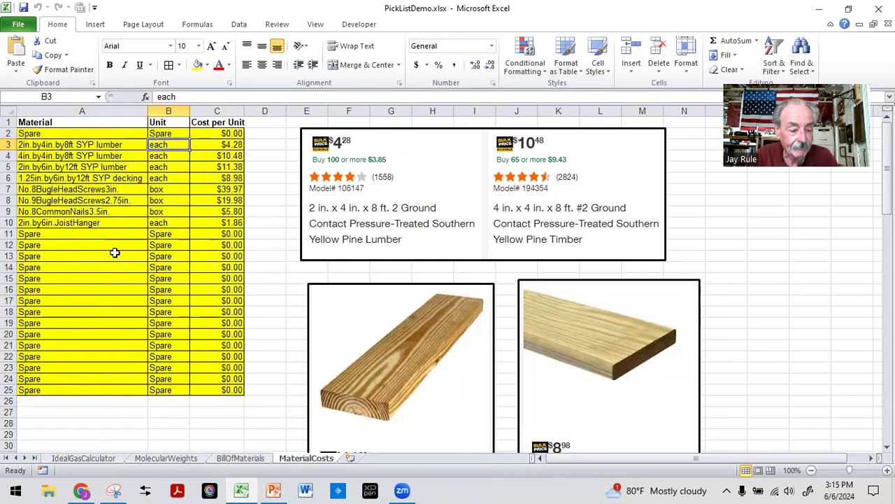
{"action": "left_click", "coordinate": [53, 189]}
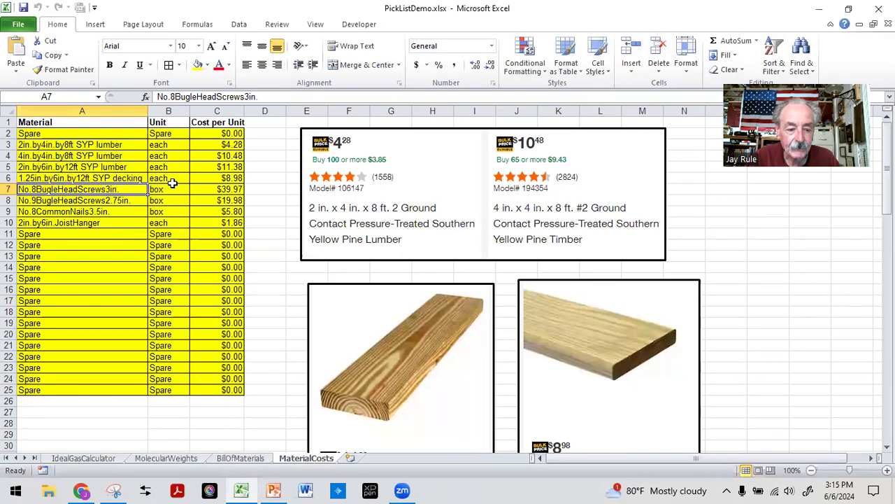
{"action": "left_click", "coordinate": [168, 189]}
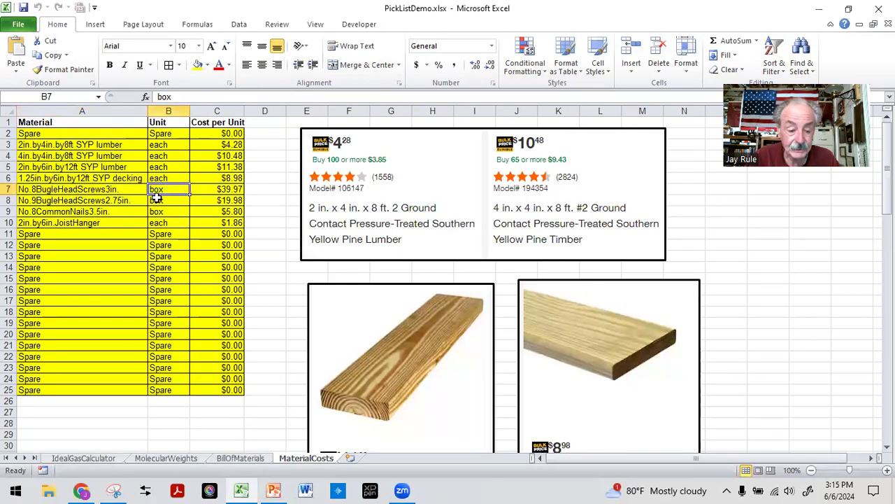
{"action": "left_click", "coordinate": [205, 189]}
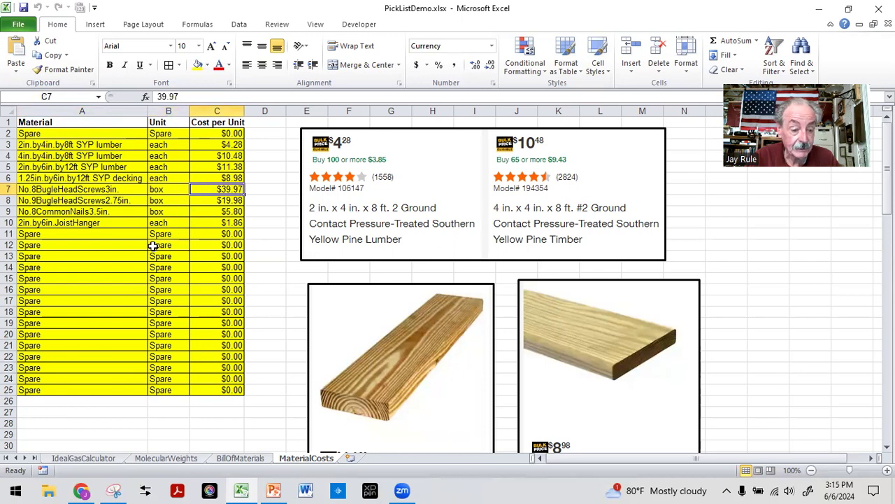
{"action": "left_click", "coordinate": [47, 224]}
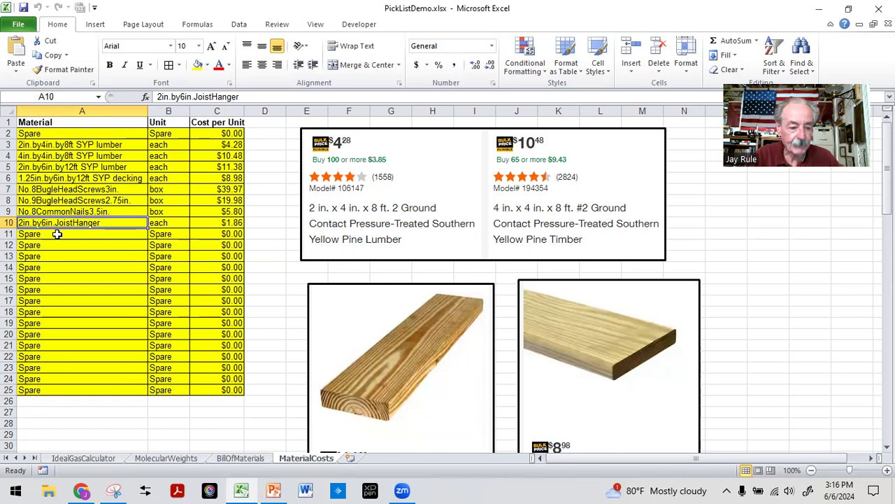
{"action": "left_click", "coordinate": [217, 223]}
{"action": "left_click", "coordinate": [168, 219]}
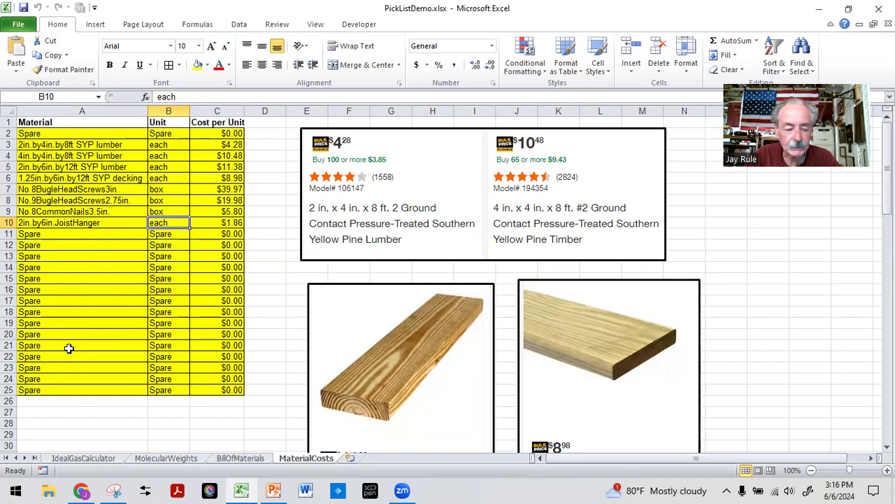
- Fill the first spare row below the joist hanger with the material Bricks (100) and the unit pallet
{"action": "left_click", "coordinate": [64, 236]}
{"action": "left_click", "coordinate": [67, 256]}
{"action": "left_click", "coordinate": [61, 277]}
{"action": "left_click", "coordinate": [60, 244]}
{"action": "left_click", "coordinate": [58, 234]}
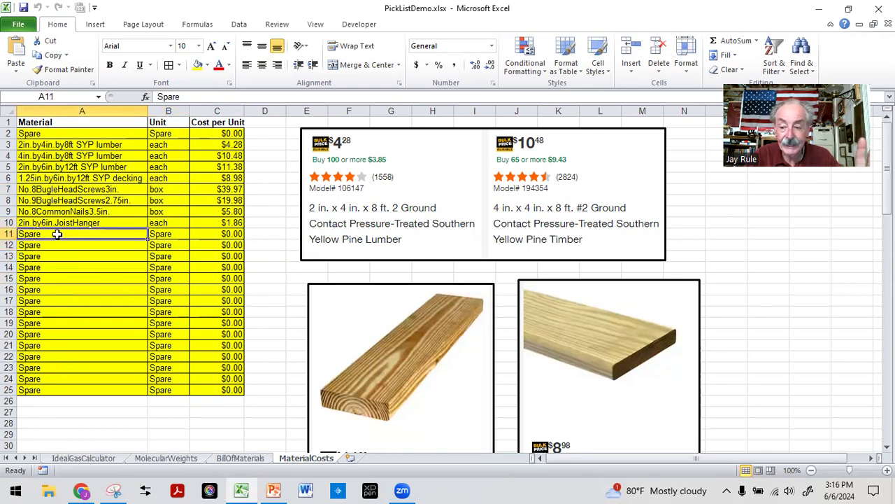
{"action": "type", "text": "Bricks (100"}
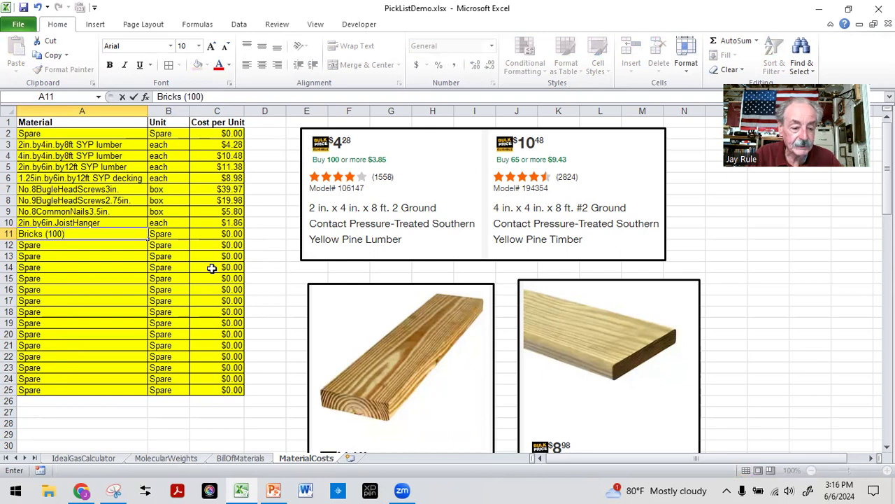
{"action": "left_click", "coordinate": [170, 235]}
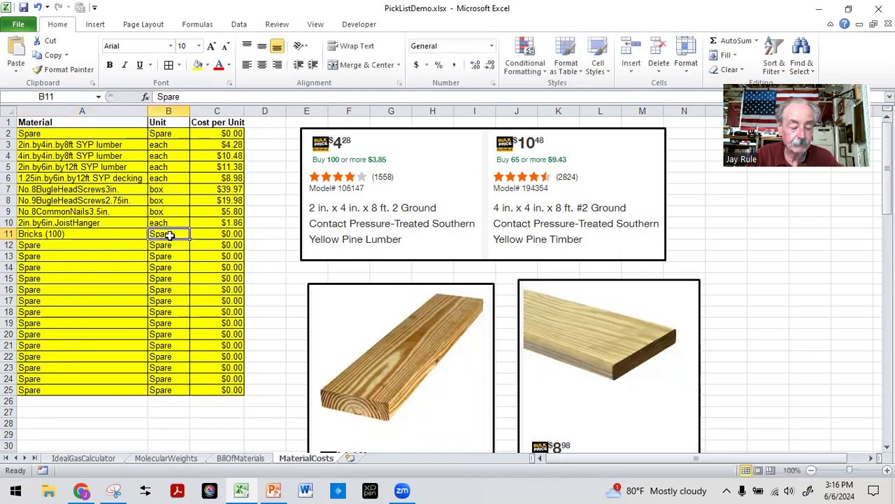
{"action": "type", "text": "pallet"}
{"action": "key", "text": "Return"}
- Set the cost per unit of the bricks in C11 to 52
{"action": "left_click", "coordinate": [201, 233]}
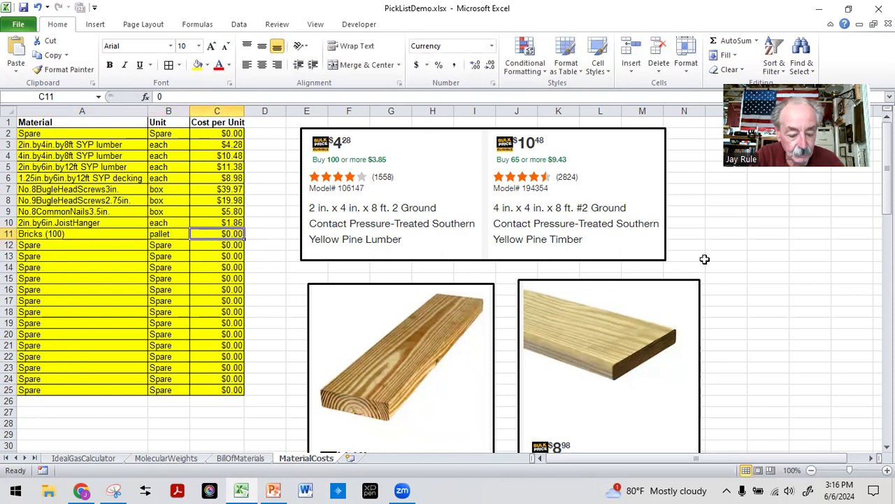
{"action": "type", "text": "52"}
{"action": "key", "text": "Return"}
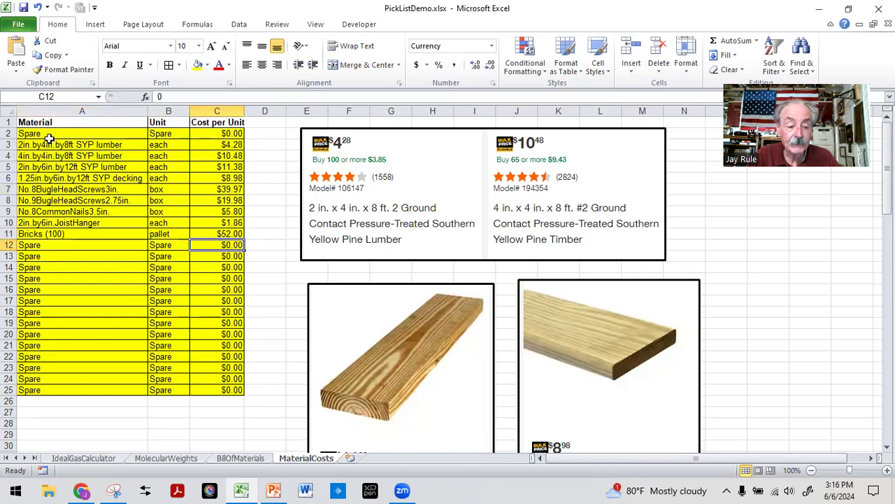
- Review the material names in A2:A12 and the unit entries beside them
{"action": "left_click_drag", "start_coordinate": [49, 133], "coordinate": [39, 245]}
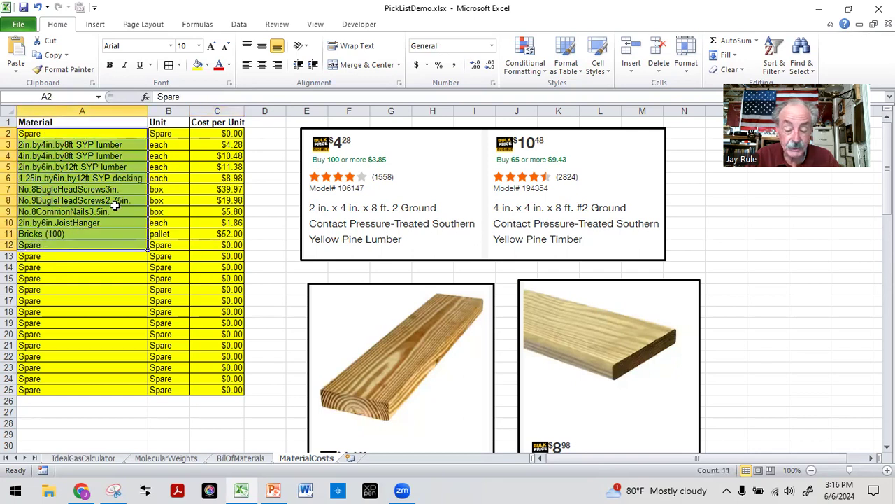
{"action": "left_click", "coordinate": [165, 155]}
{"action": "left_click", "coordinate": [165, 189]}
{"action": "left_click", "coordinate": [167, 213]}
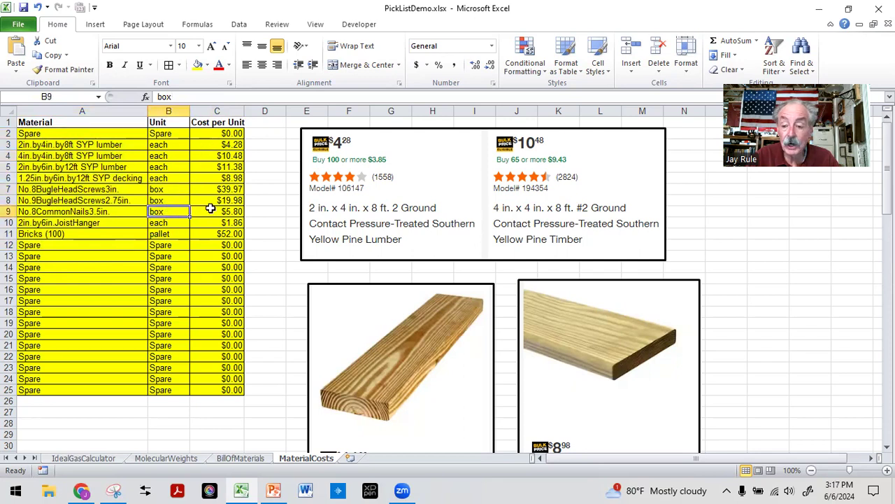
{"action": "left_click", "coordinate": [43, 424]}
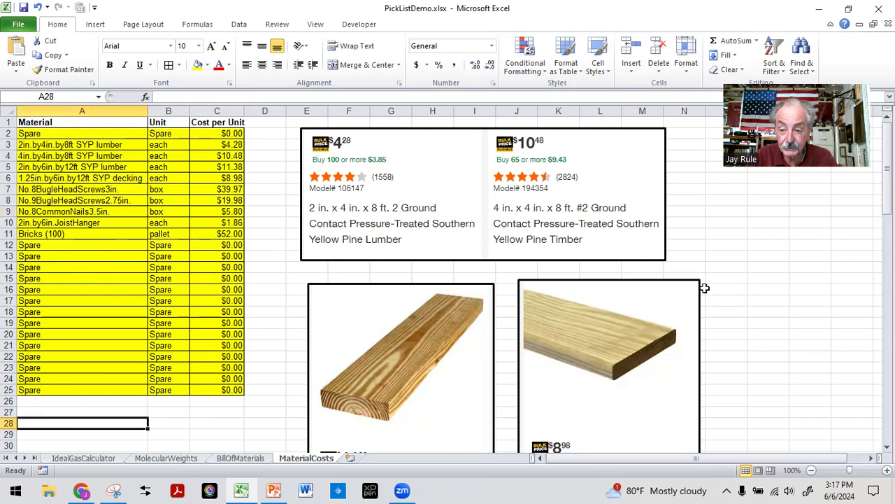
- Go to the BillOfMaterials sheet and examine its title, file note and the columns of the first item row
{"action": "left_click", "coordinate": [241, 458]}
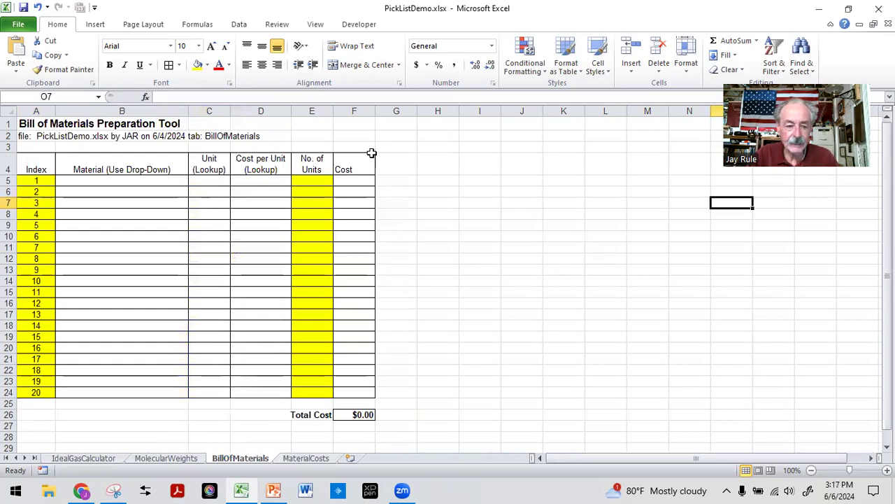
{"action": "left_click", "coordinate": [26, 123]}
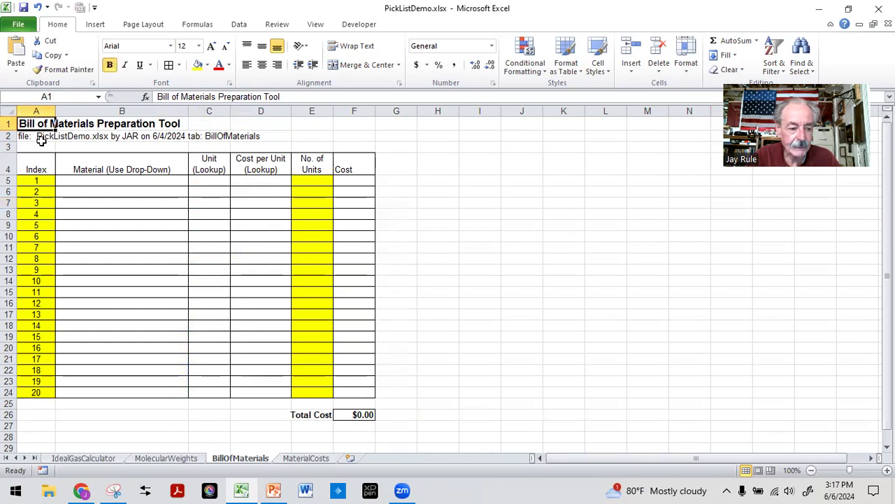
{"action": "left_click", "coordinate": [31, 138]}
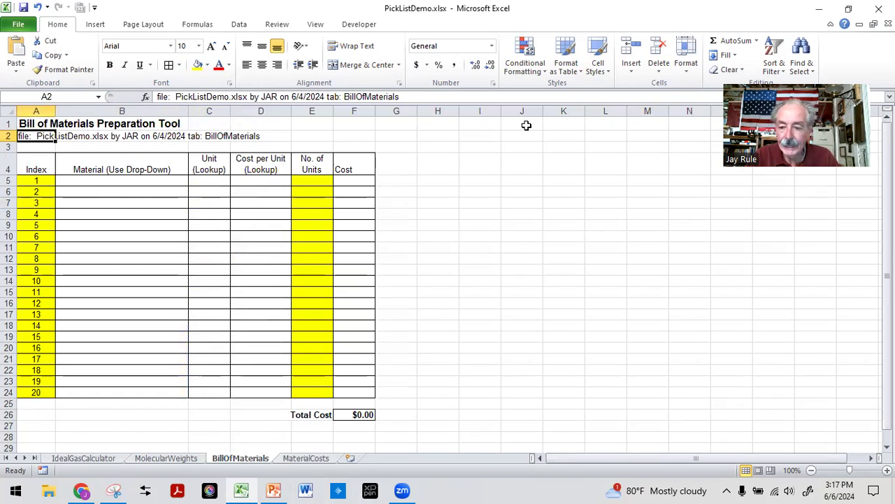
{"action": "left_click", "coordinate": [32, 122]}
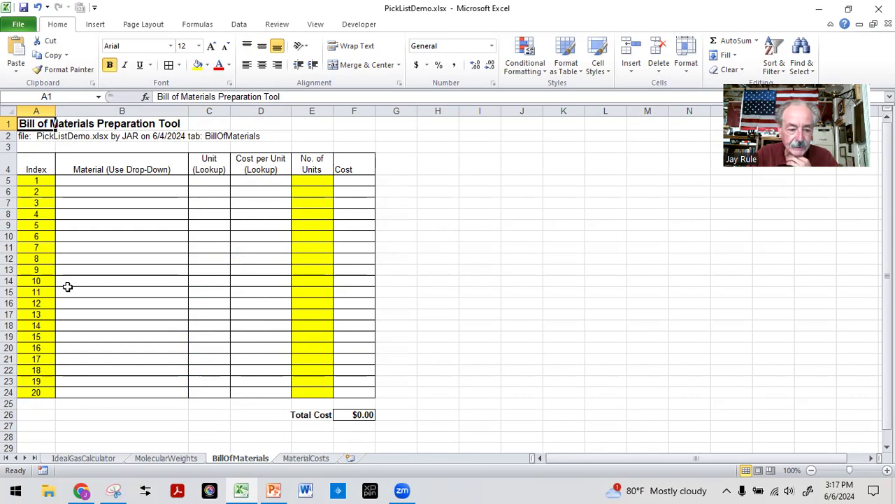
{"action": "left_click", "coordinate": [149, 184]}
{"action": "left_click", "coordinate": [222, 182]}
{"action": "left_click", "coordinate": [241, 180]}
{"action": "left_click", "coordinate": [341, 180]}
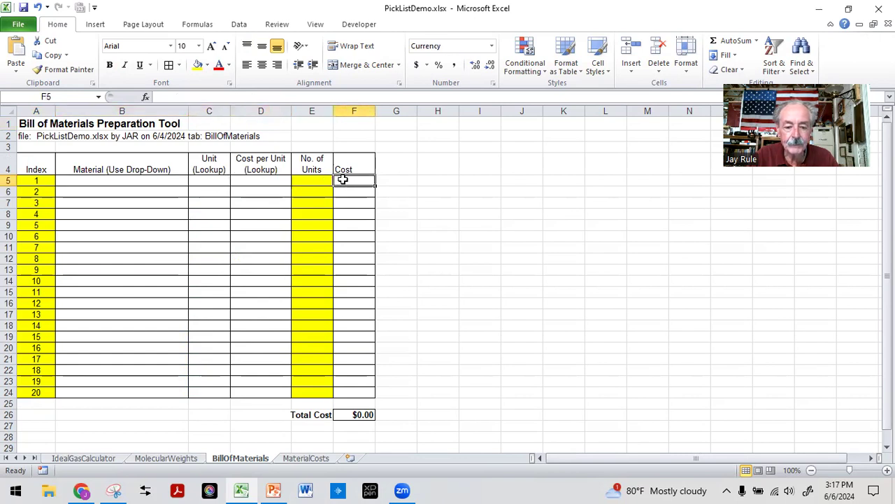
- Review the list validation rule of the first material cell, B5, including its source range, and accept it as set
{"action": "left_click", "coordinate": [90, 183]}
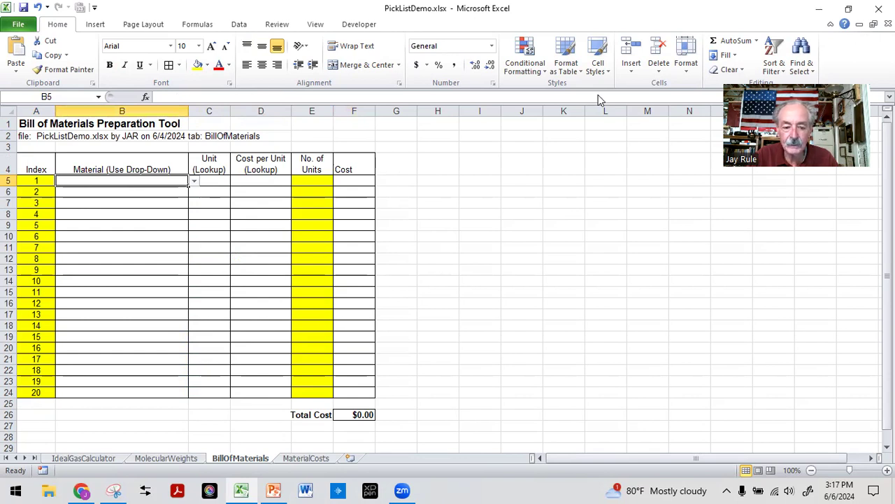
{"action": "left_click", "coordinate": [135, 181]}
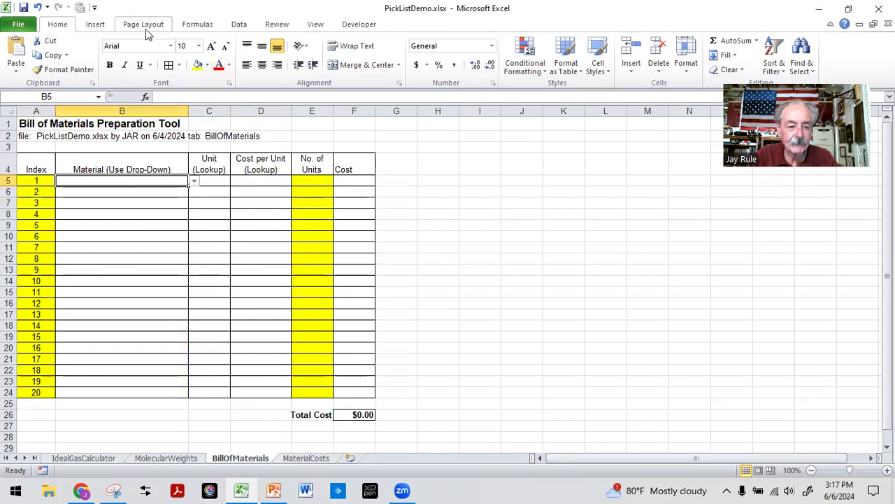
{"action": "left_click", "coordinate": [238, 23]}
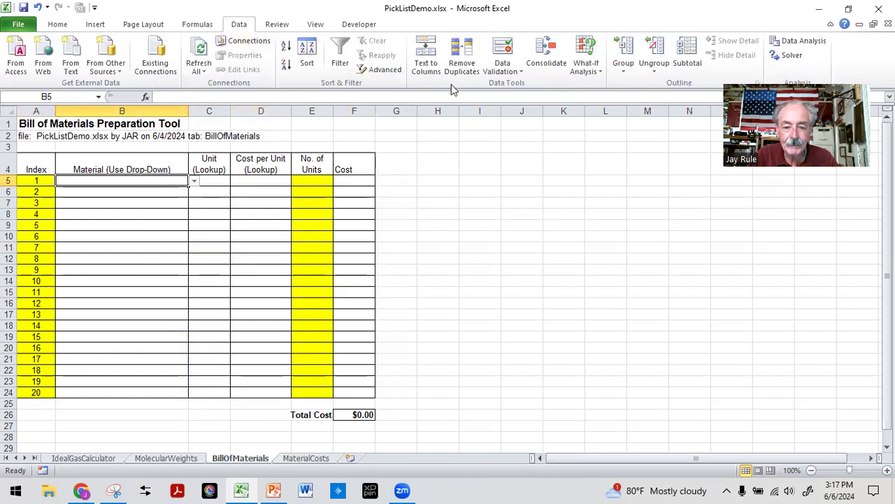
{"action": "left_click", "coordinate": [501, 54]}
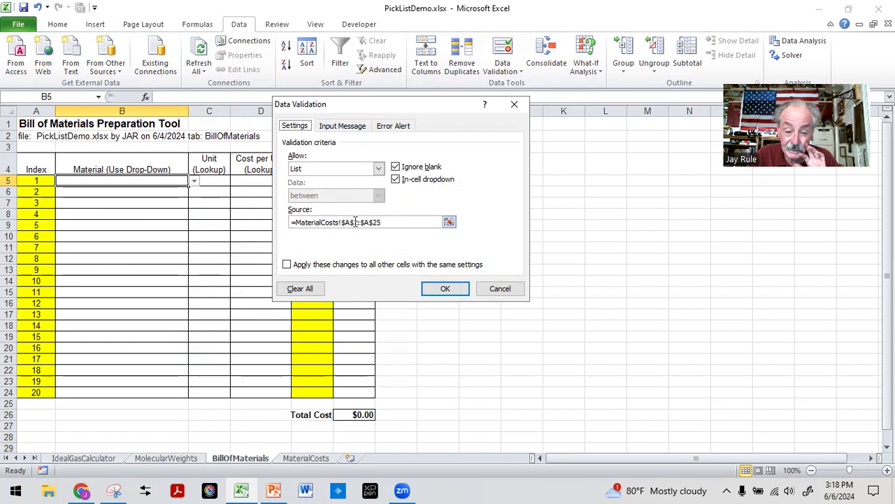
{"action": "left_click_drag", "start_coordinate": [427, 102], "coordinate": [334, 69]}
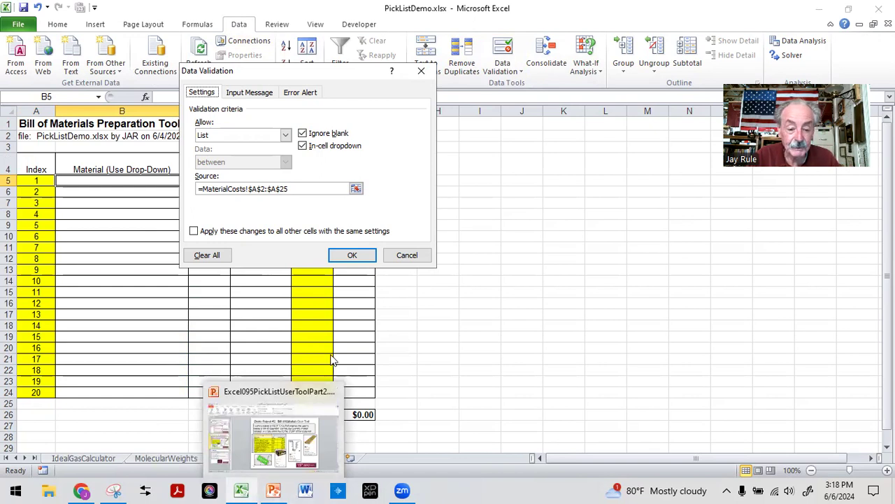
{"action": "left_click", "coordinate": [353, 255]}
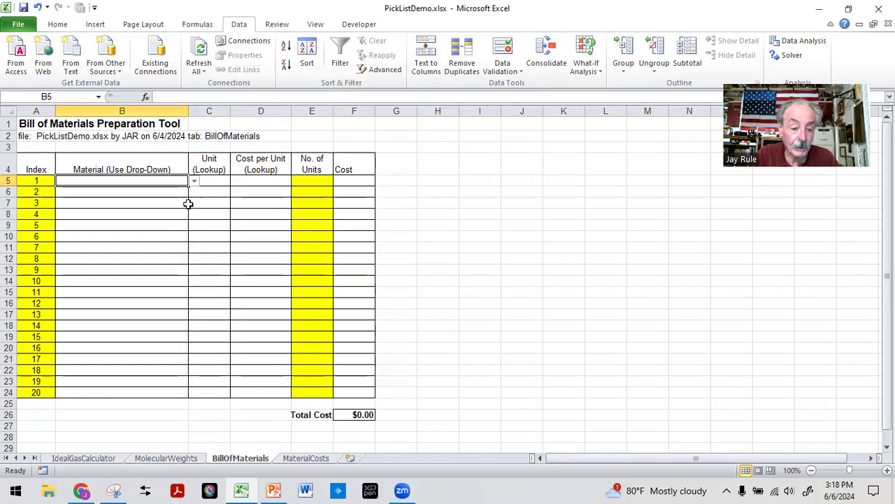
- Choose 2in.by4in.by8ft SYP lumber from the pick list in B5 as the first material
{"action": "left_click", "coordinate": [194, 183]}
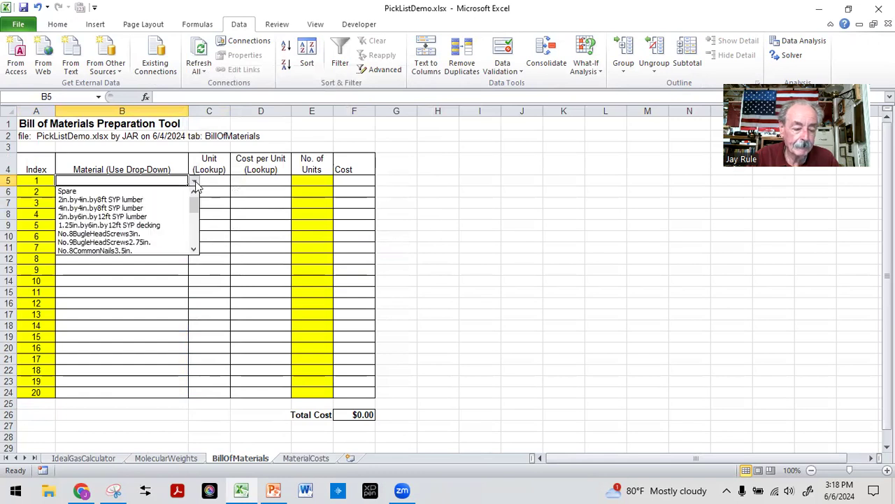
{"action": "mouse_move", "coordinate": [195, 205]}
{"action": "left_mouse_down"}
{"action": "mouse_move", "coordinate": [196, 231]}
{"action": "mouse_move", "coordinate": [195, 196]}
{"action": "left_mouse_up"}
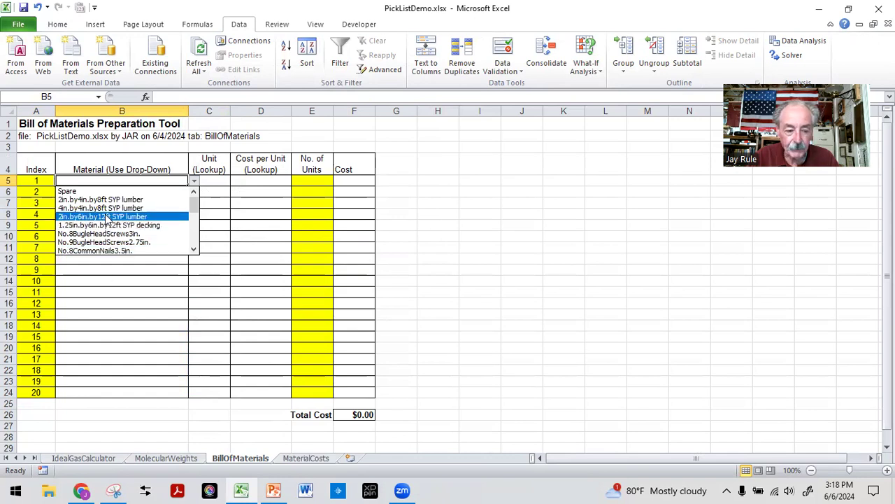
{"action": "mouse_move", "coordinate": [194, 203]}
{"action": "left_mouse_down"}
{"action": "mouse_move", "coordinate": [194, 234]}
{"action": "mouse_move", "coordinate": [194, 197]}
{"action": "left_mouse_up"}
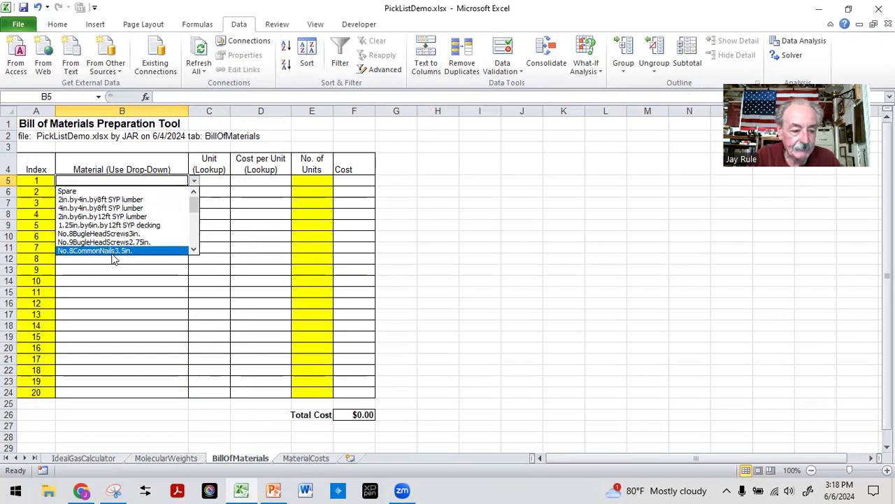
{"action": "left_click", "coordinate": [78, 202]}
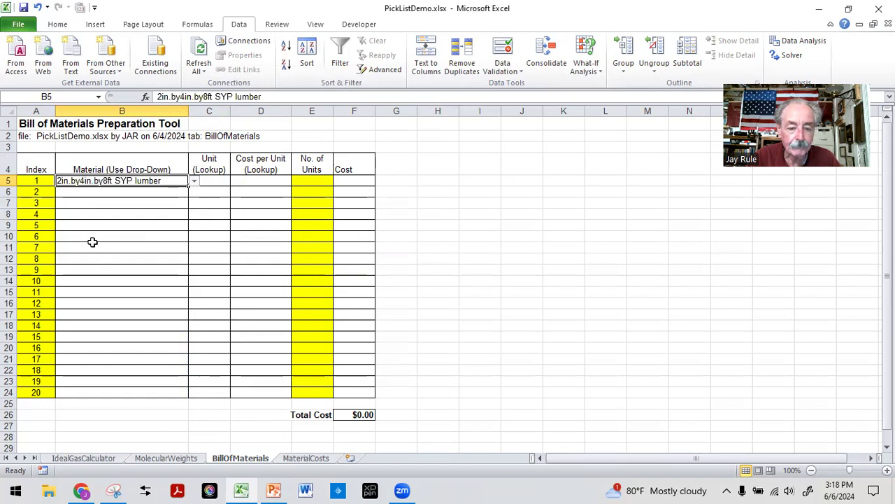
- Shade the material cells B5:B24 yellow like the other input columns
{"action": "left_click", "coordinate": [94, 245]}
{"action": "left_click", "coordinate": [107, 269]}
{"action": "left_click_drag", "start_coordinate": [104, 237], "coordinate": [102, 242]}
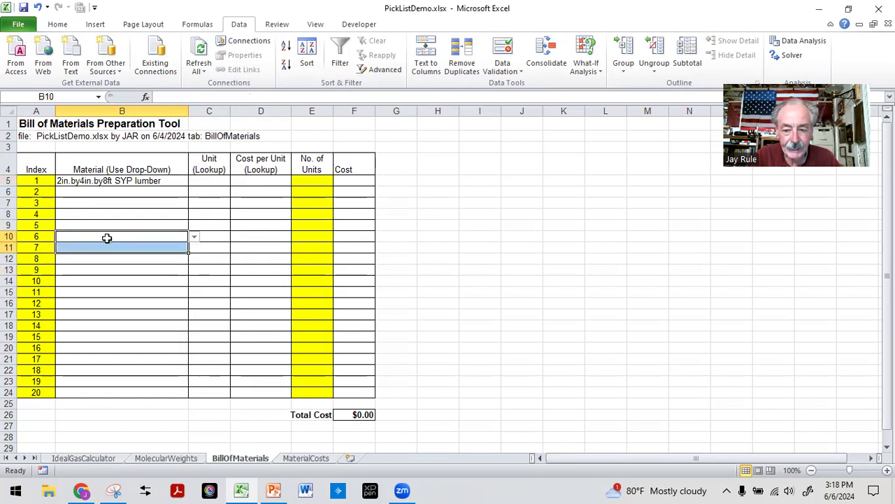
{"action": "left_click_drag", "start_coordinate": [149, 180], "coordinate": [134, 394]}
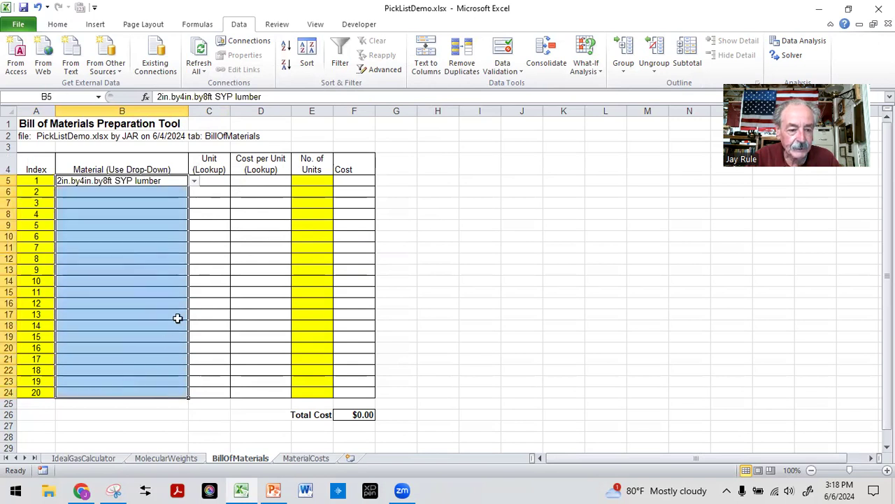
{"action": "left_click", "coordinate": [56, 24]}
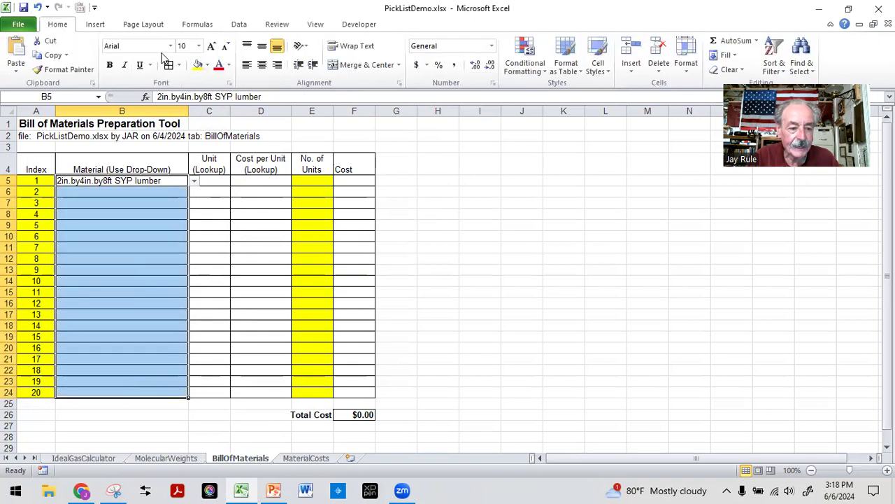
{"action": "left_click", "coordinate": [198, 65]}
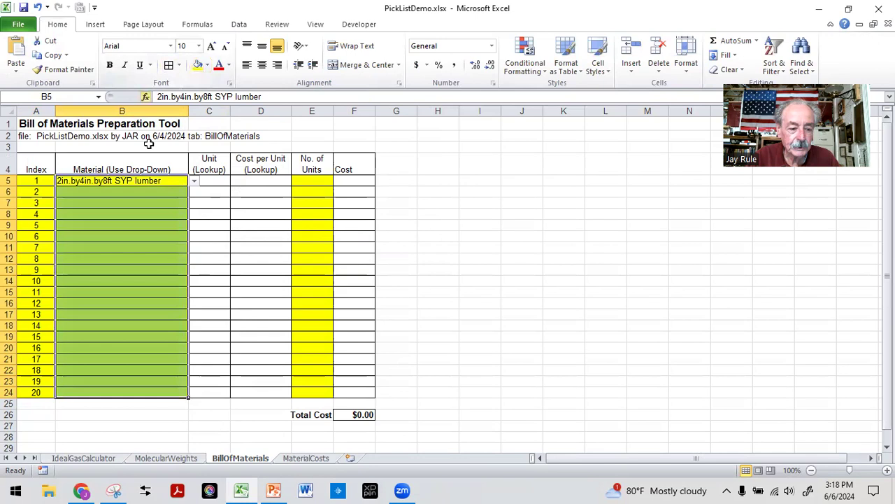
{"action": "left_click", "coordinate": [111, 434]}
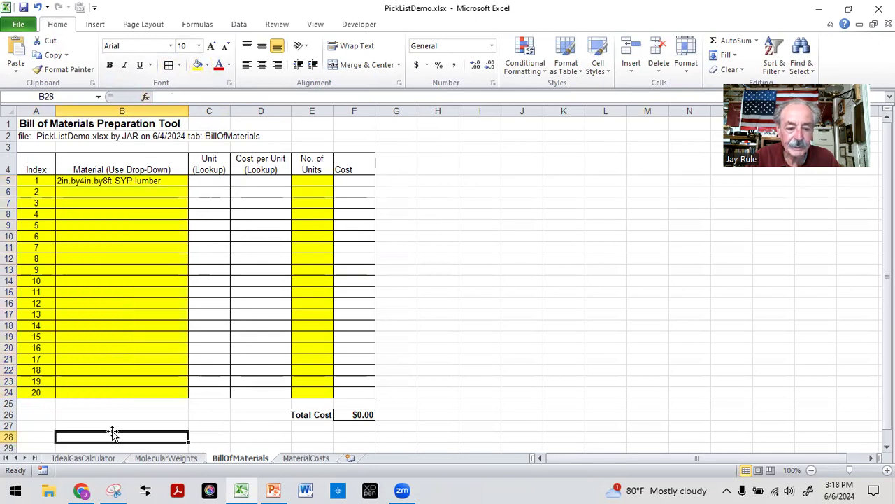
- Copy the lumber entry and its pick list from B5 down through B24
{"action": "left_click", "coordinate": [152, 194]}
{"action": "left_click", "coordinate": [173, 180]}
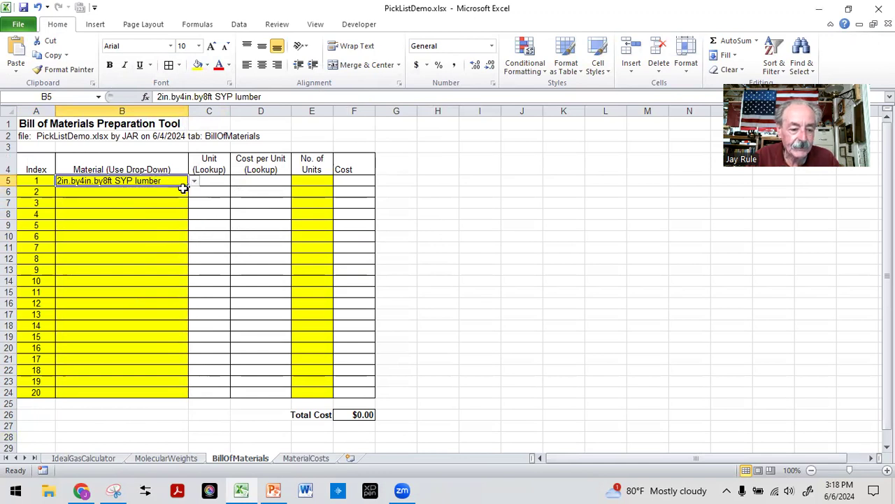
{"action": "left_click_drag", "start_coordinate": [186, 183], "coordinate": [167, 395]}
{"action": "left_click", "coordinate": [147, 423]}
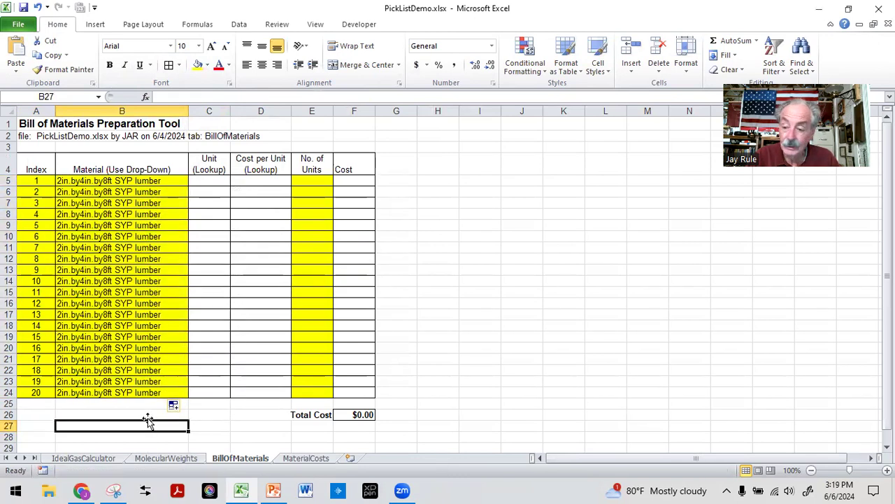
- Choose Spare from the pick list in B6 and copy it down through B24
{"action": "left_click", "coordinate": [149, 192]}
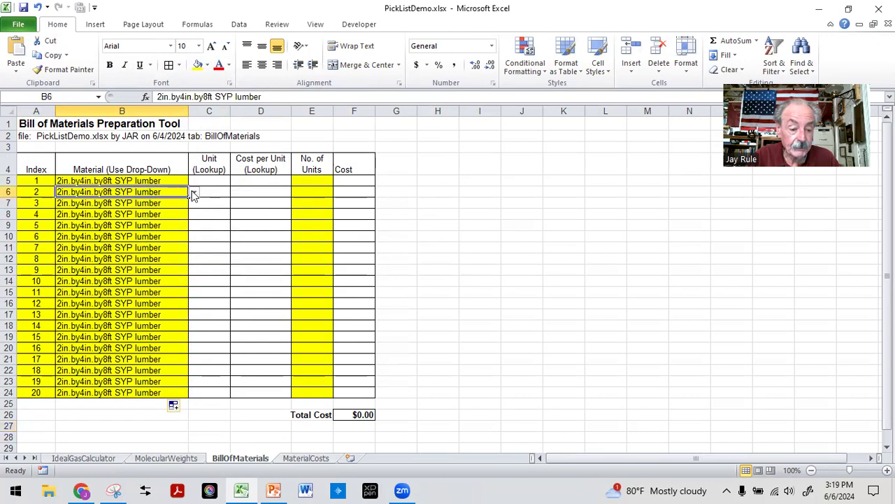
{"action": "left_click", "coordinate": [194, 193]}
{"action": "left_click", "coordinate": [194, 204]}
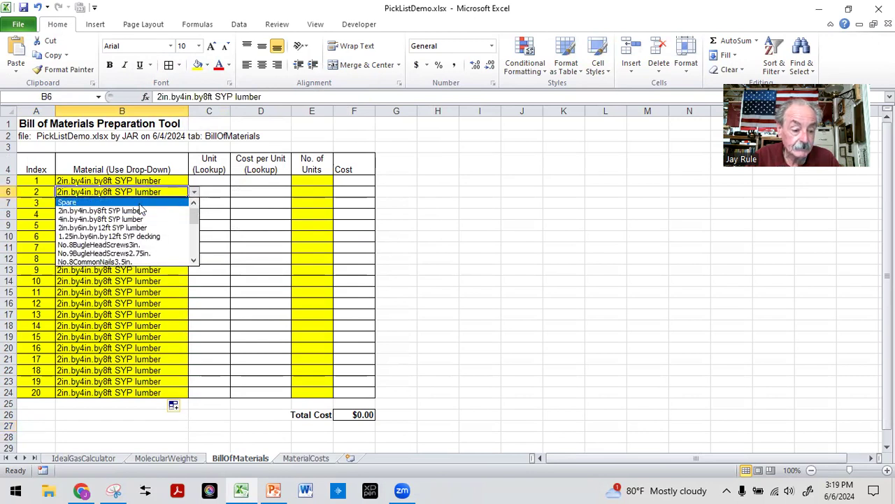
{"action": "left_click", "coordinate": [140, 203]}
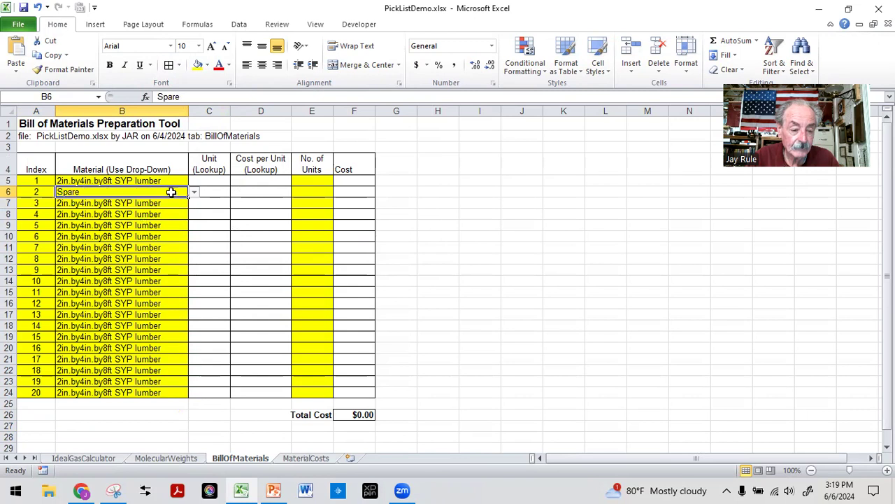
{"action": "left_click_drag", "start_coordinate": [188, 198], "coordinate": [169, 400]}
{"action": "left_click", "coordinate": [115, 425]}
- Clear the material entries in B8:B24, keeping only the first three rows filled
{"action": "left_click", "coordinate": [77, 294]}
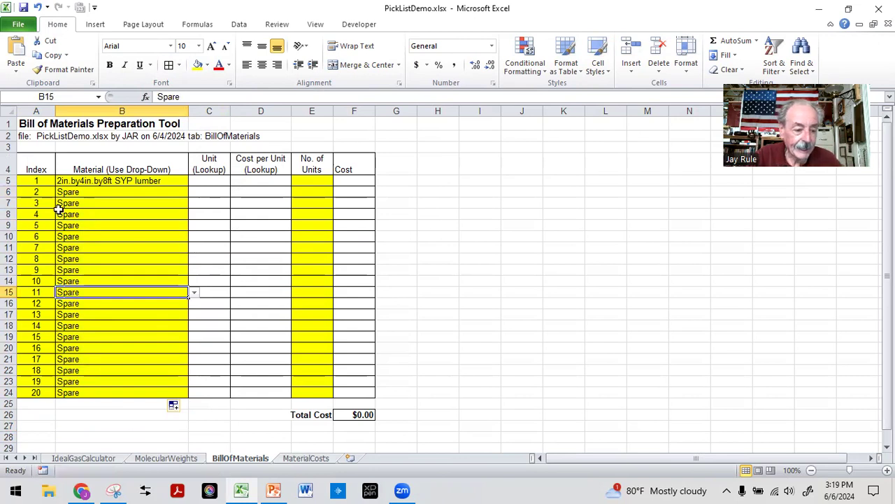
{"action": "left_click_drag", "start_coordinate": [65, 214], "coordinate": [66, 394]}
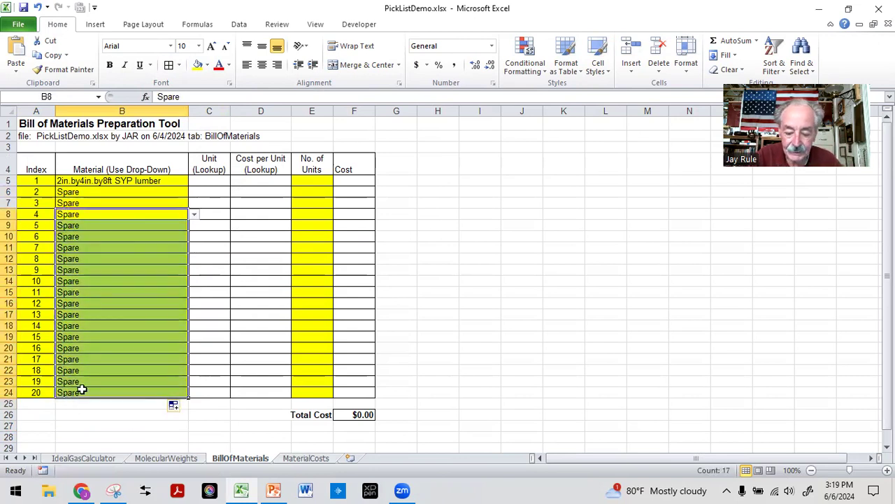
{"action": "key", "text": "Delete"}
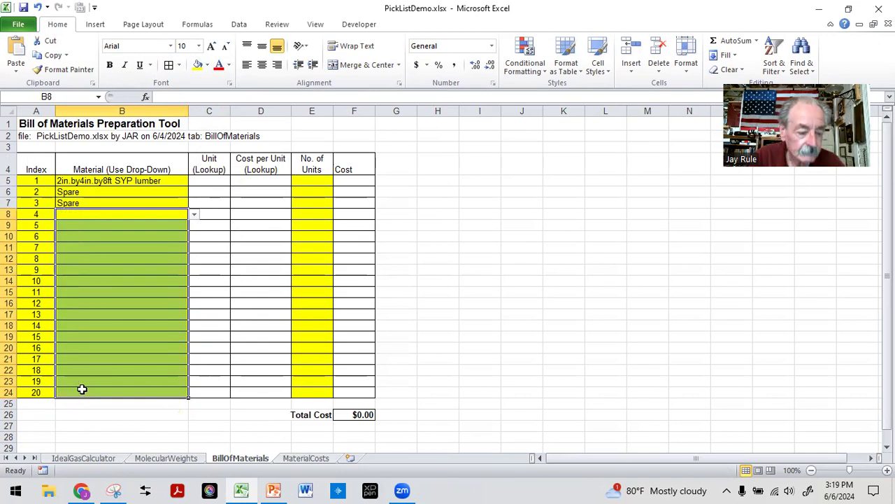
{"action": "left_click", "coordinate": [74, 445]}
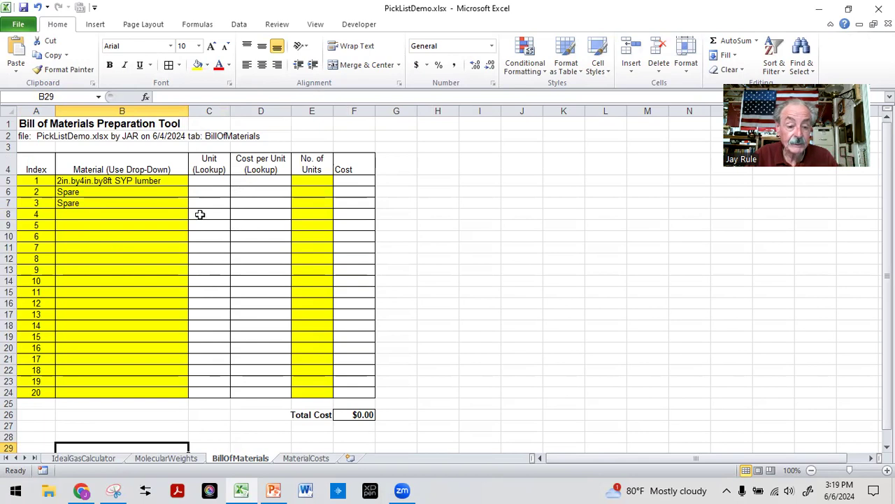
- Start an INDEX formula in C5 with the unit column MaterialCosts!B:B as its array
{"action": "left_click", "coordinate": [202, 180]}
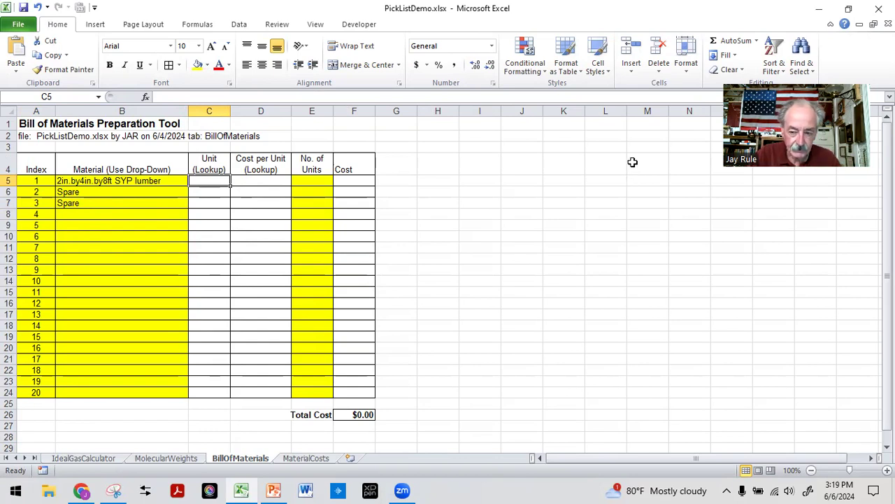
{"action": "left_click", "coordinate": [306, 458]}
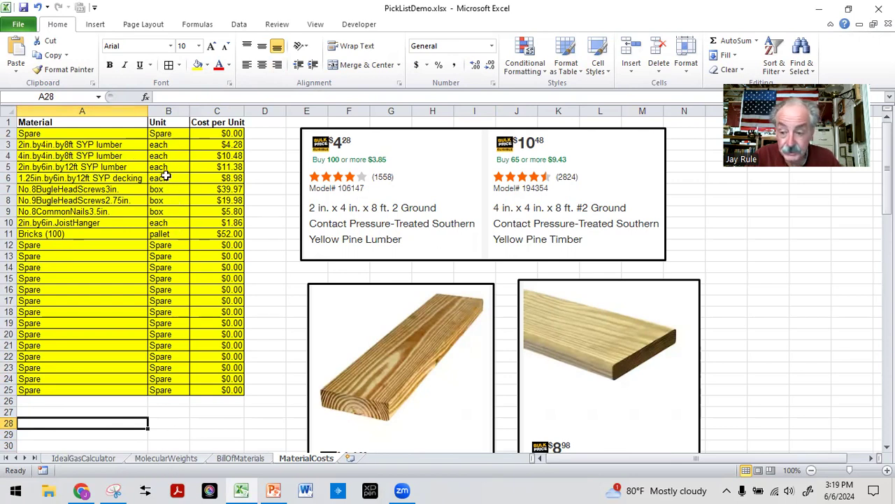
{"action": "left_click", "coordinate": [252, 458]}
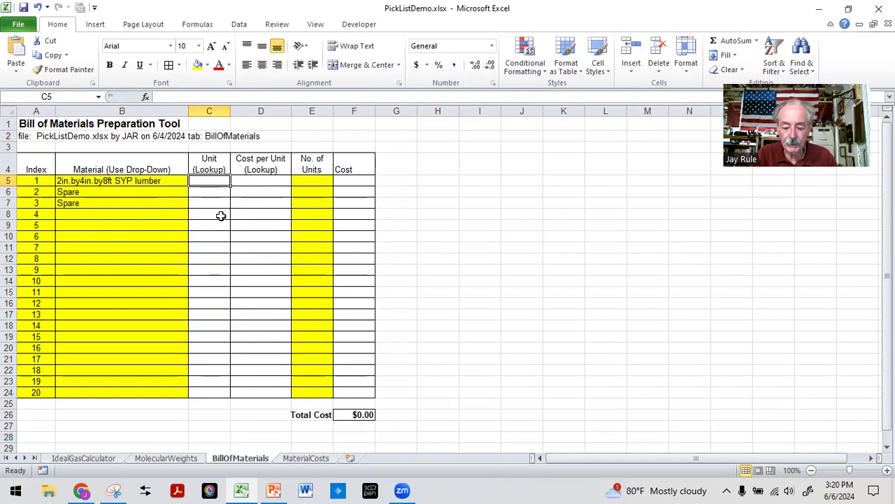
{"action": "type", "text": "="}
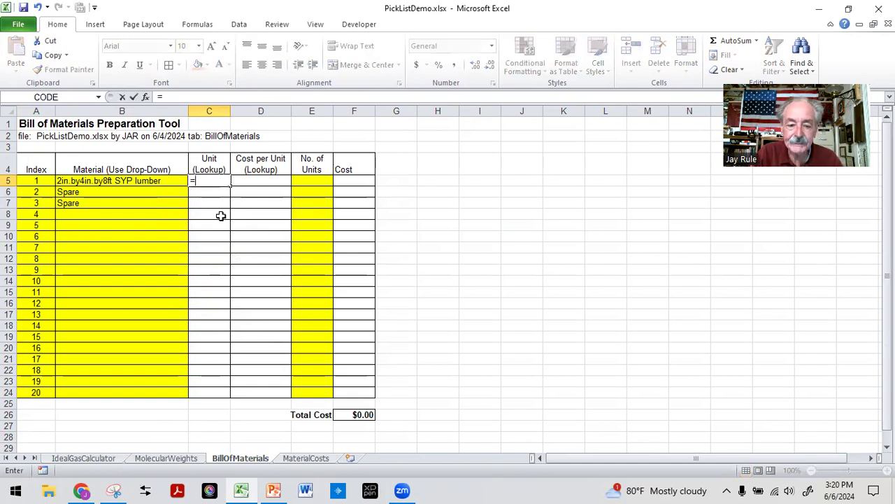
{"action": "type", "text": "index("}
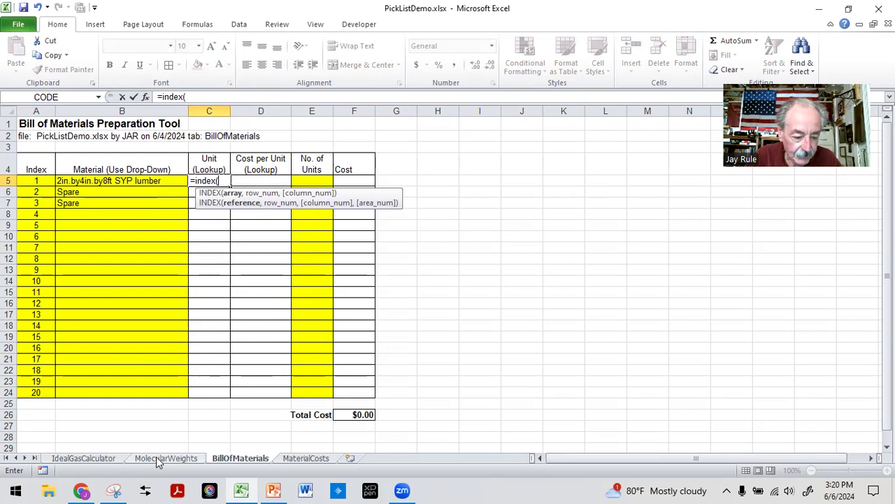
{"action": "left_click", "coordinate": [306, 457]}
{"action": "left_click", "coordinate": [171, 111]}
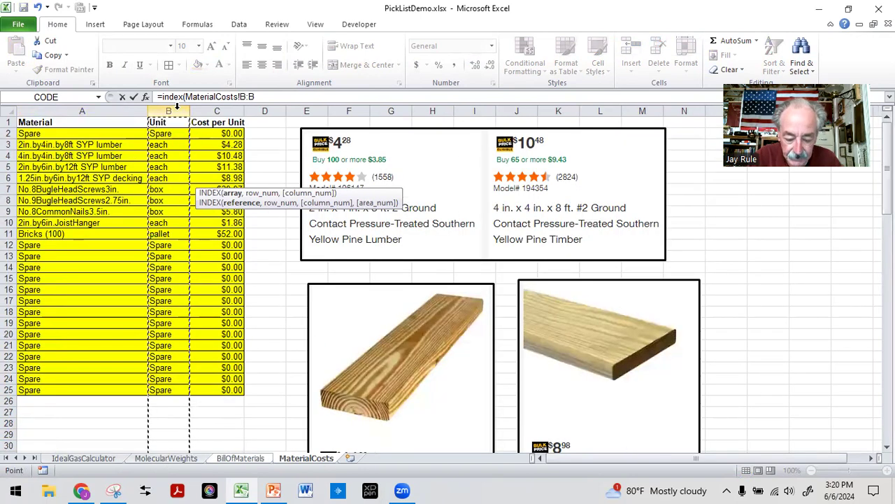
{"action": "type", "text": ","}
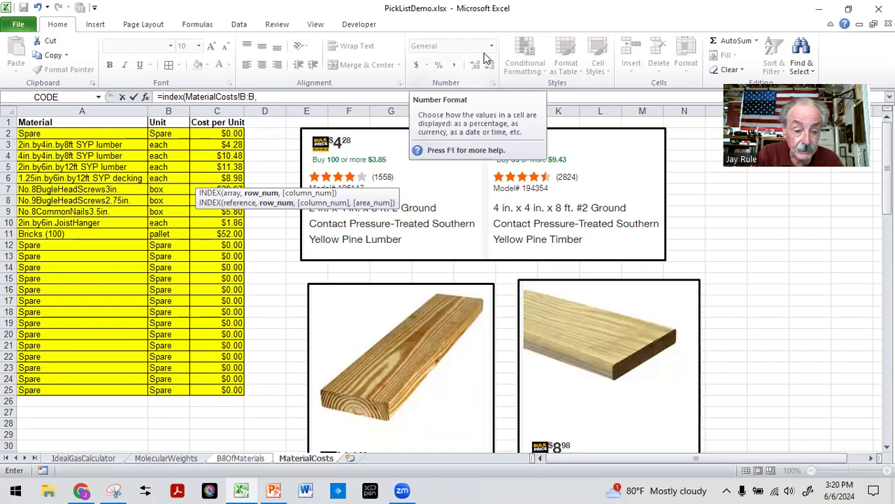
- Complete the C5 unit lookup with a MATCH of BillOfMaterials!B5 in MaterialCosts!A:A, using match type 0, and enter it
{"action": "type", "text": "match("}
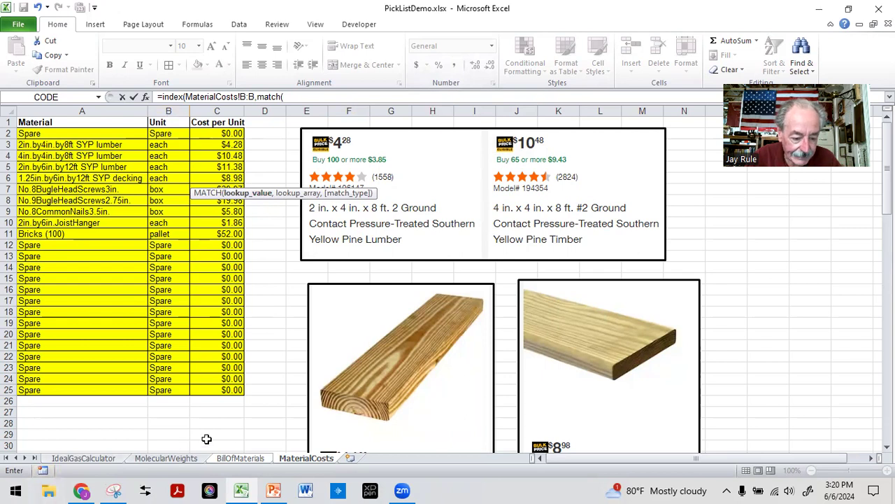
{"action": "left_click", "coordinate": [240, 458]}
{"action": "left_click", "coordinate": [87, 180]}
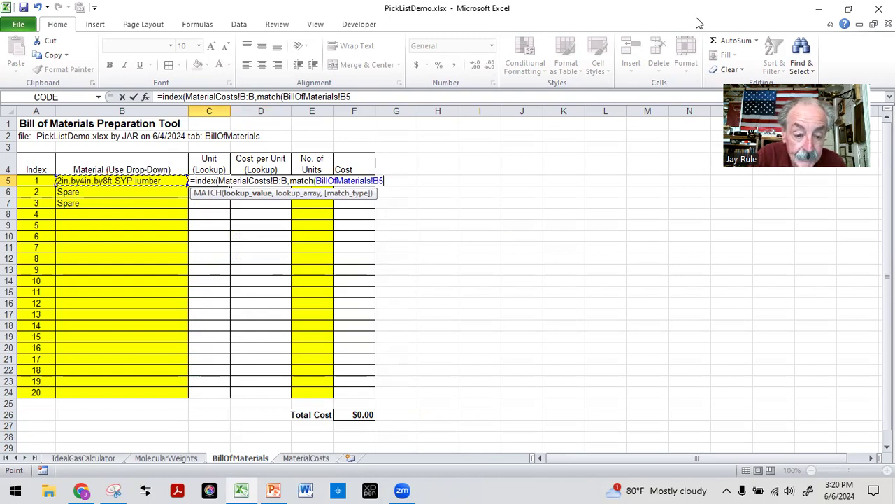
{"action": "type", "text": ","}
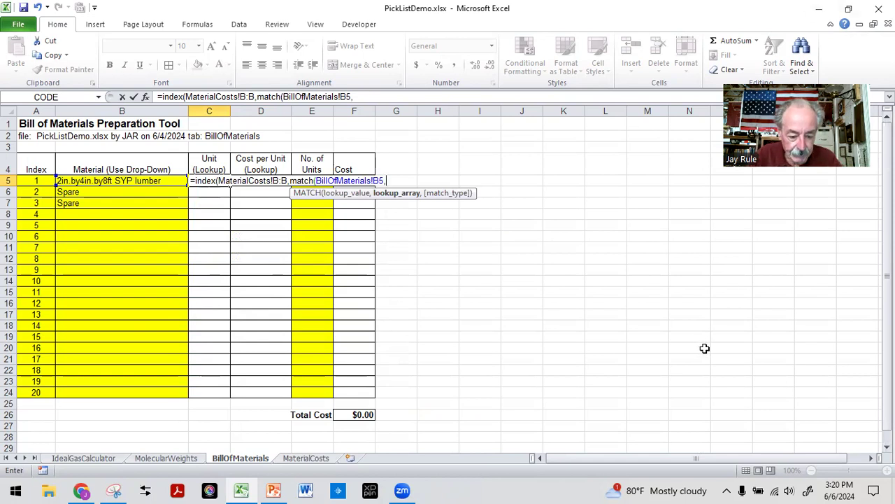
{"action": "left_click", "coordinate": [325, 458]}
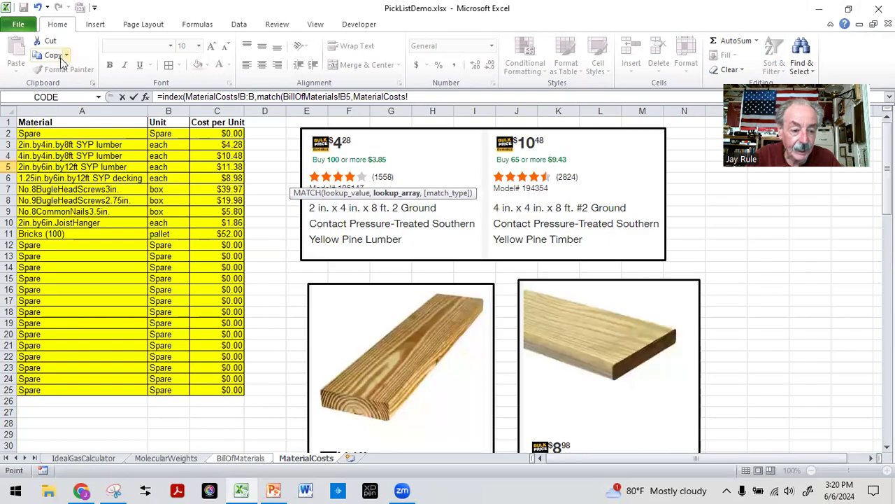
{"action": "left_click", "coordinate": [73, 109]}
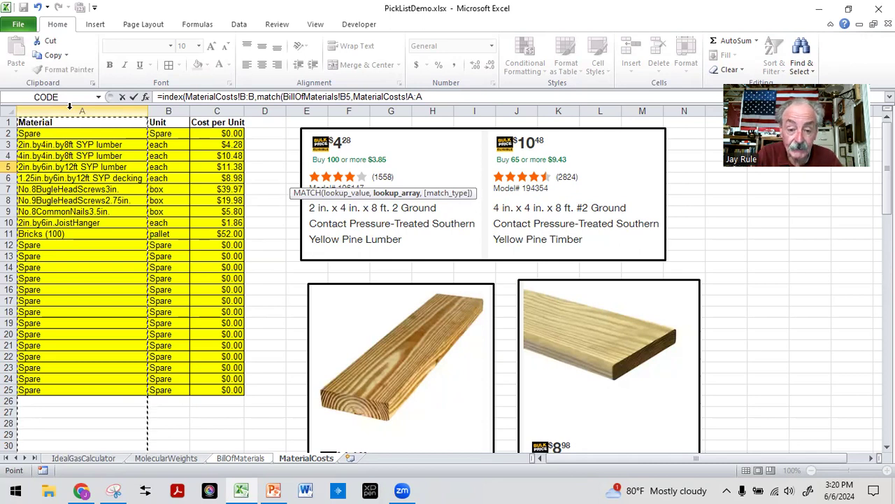
{"action": "type", "text": ","}
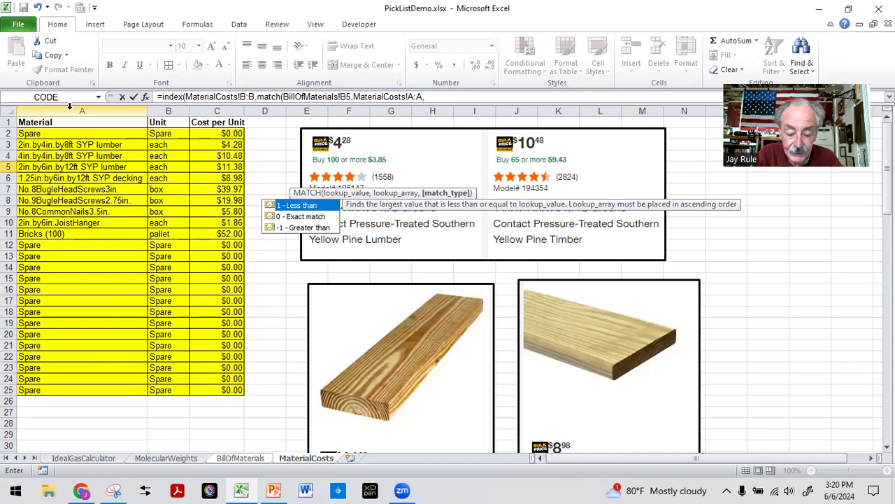
{"action": "type", "text": "0"}
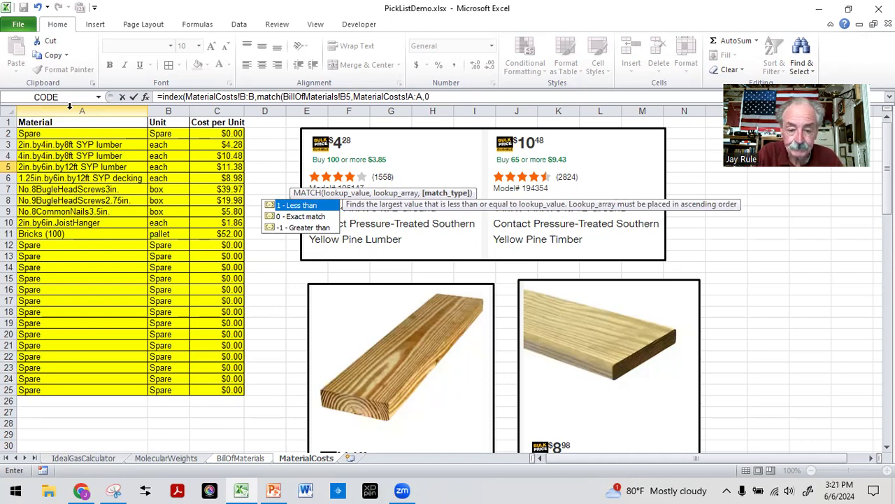
{"action": "type", "text": ")"}
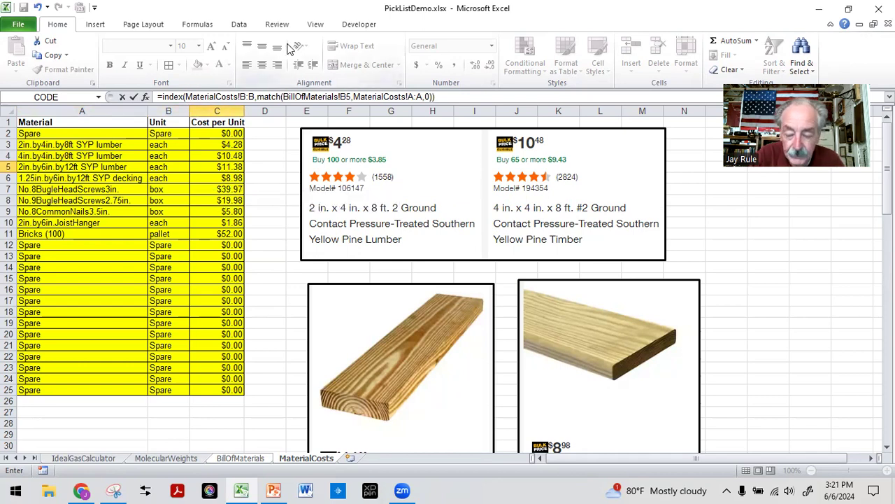
{"action": "key", "text": "Return"}
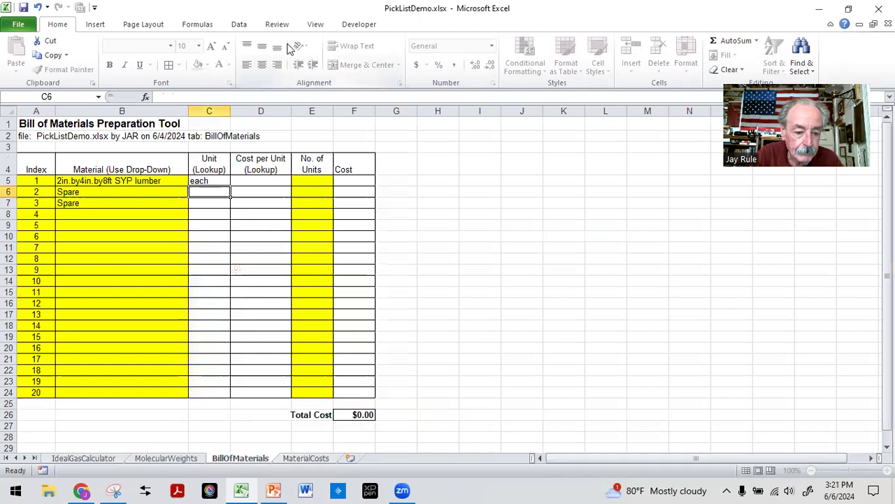
- Copy the unit lookup formula from C5 down through C24
{"action": "left_click", "coordinate": [197, 182]}
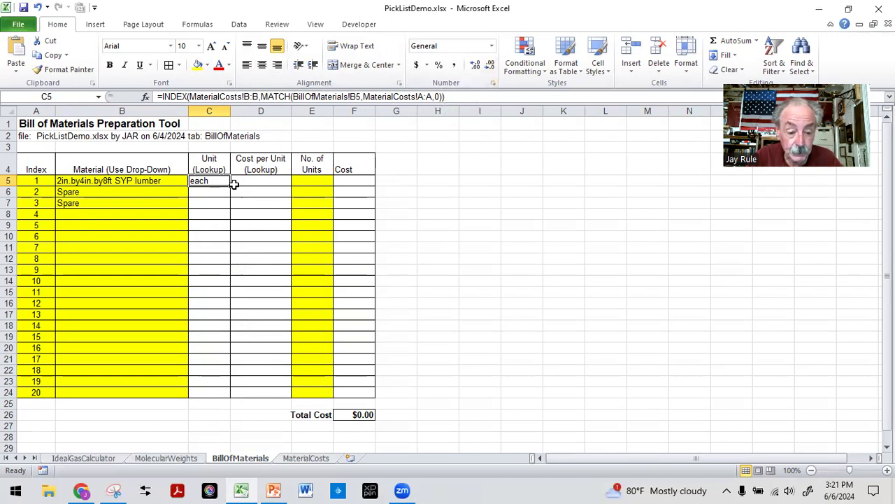
{"action": "left_click_drag", "start_coordinate": [231, 188], "coordinate": [212, 400]}
{"action": "left_click", "coordinate": [133, 423]}
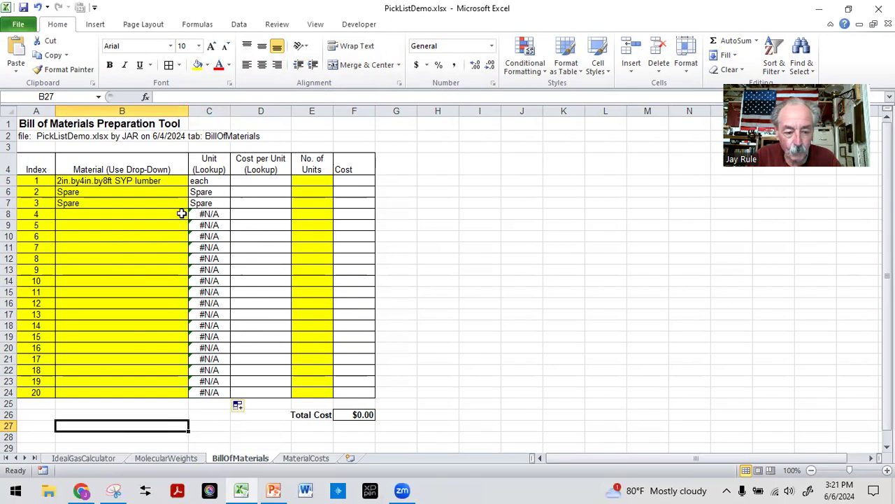
- Copy Spare from B7 down through B24 and check the Spare row's material and unit on the MaterialCosts sheet
{"action": "left_click", "coordinate": [139, 216]}
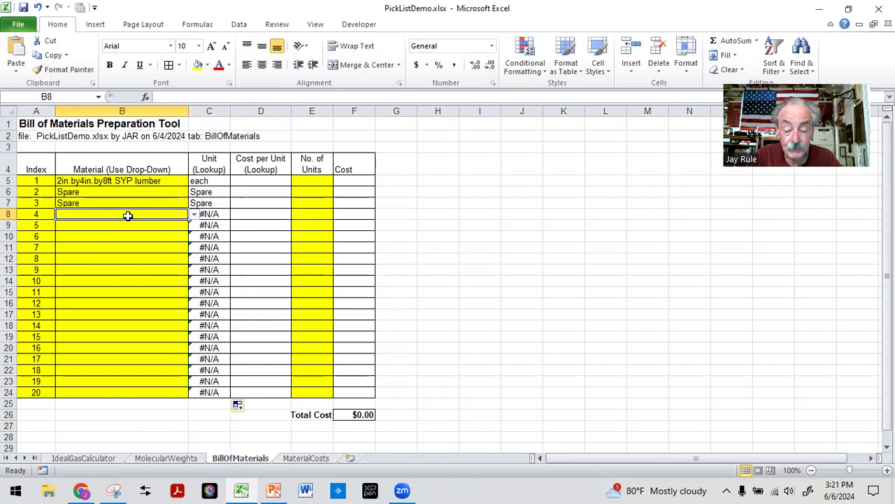
{"action": "left_click", "coordinate": [143, 202]}
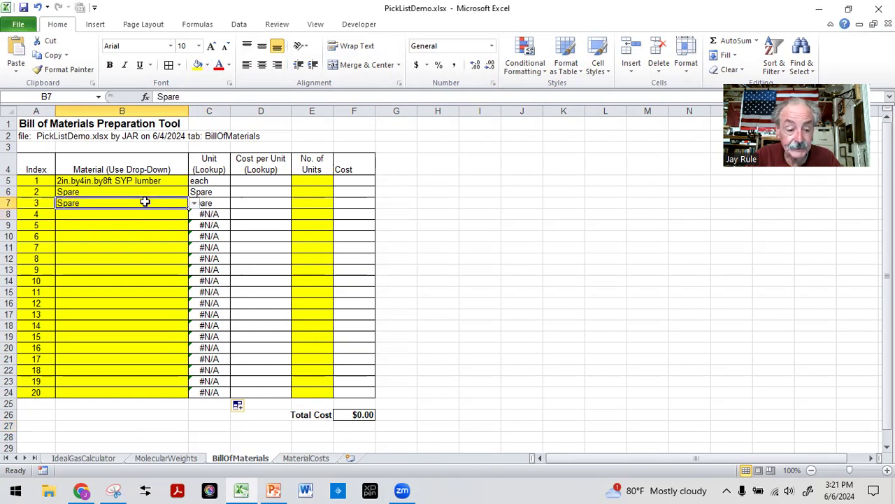
{"action": "left_click_drag", "start_coordinate": [187, 208], "coordinate": [180, 395]}
{"action": "left_click", "coordinate": [84, 446]}
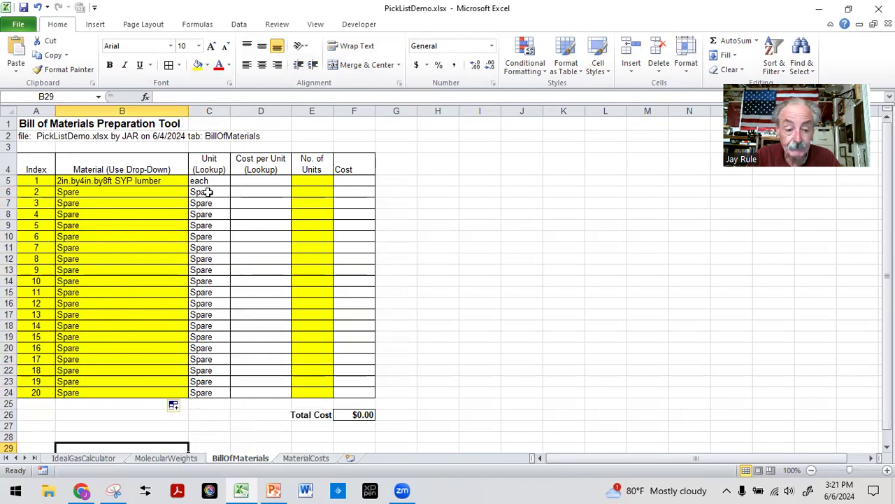
{"action": "left_click", "coordinate": [308, 454]}
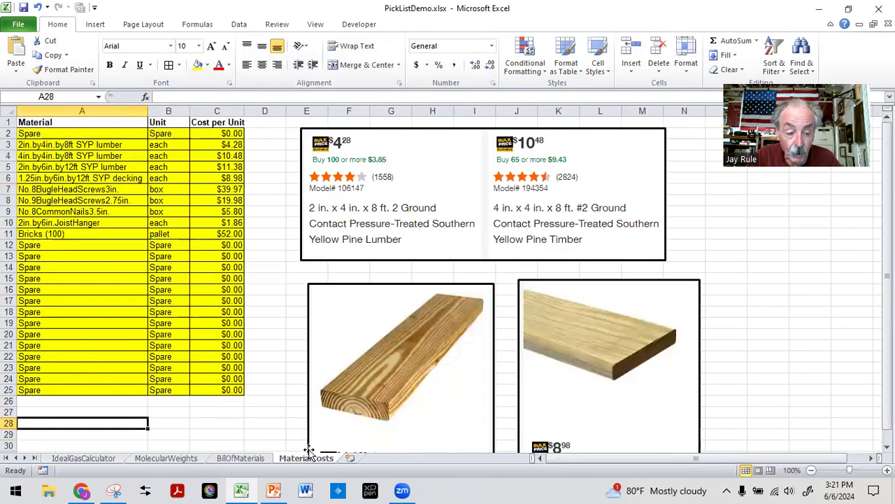
{"action": "left_click", "coordinate": [38, 133]}
{"action": "left_click", "coordinate": [175, 133]}
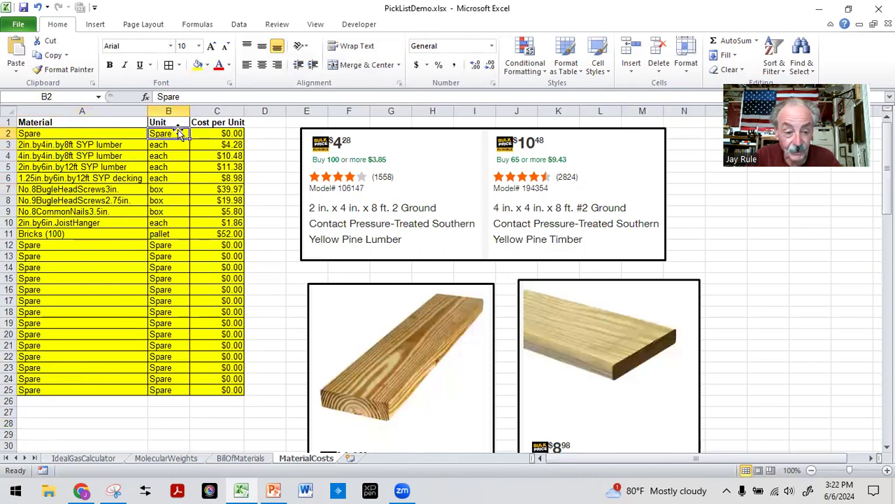
{"action": "left_click", "coordinate": [240, 459]}
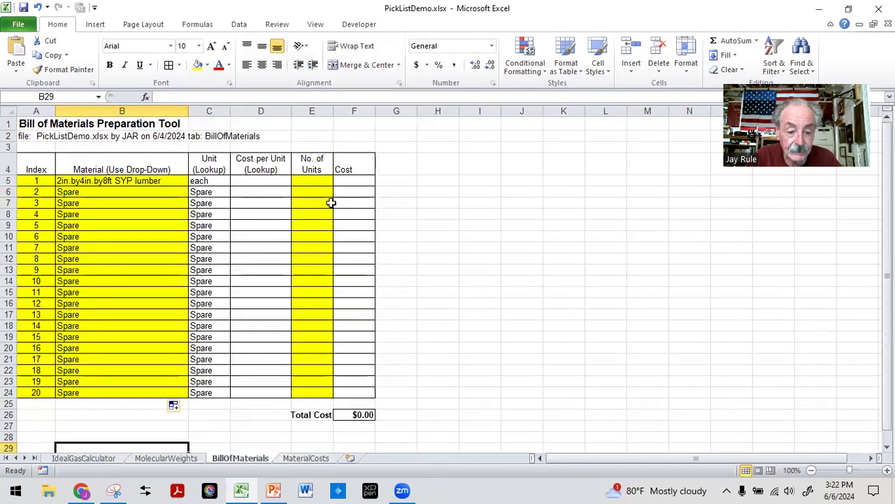
- Start an INDEX formula in D5 of BillOfMaterials with the cost column MaterialCosts!C:C as its array
{"action": "left_click", "coordinate": [247, 179]}
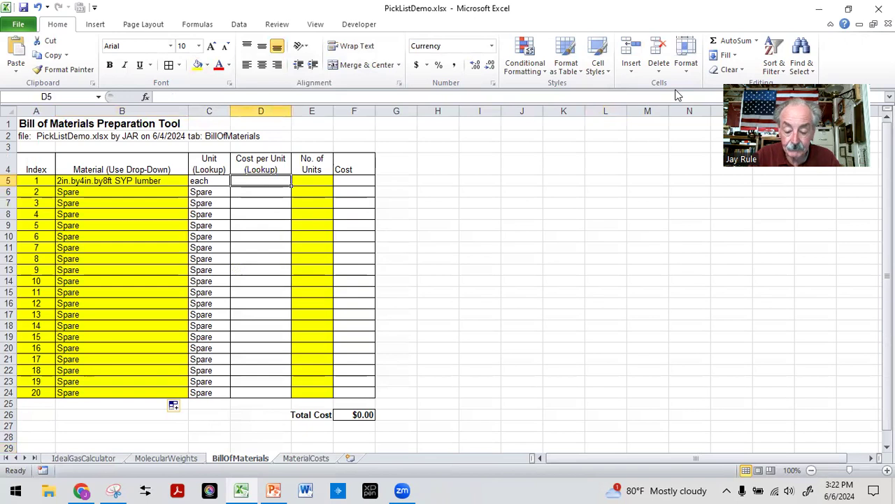
{"action": "type", "text": "="}
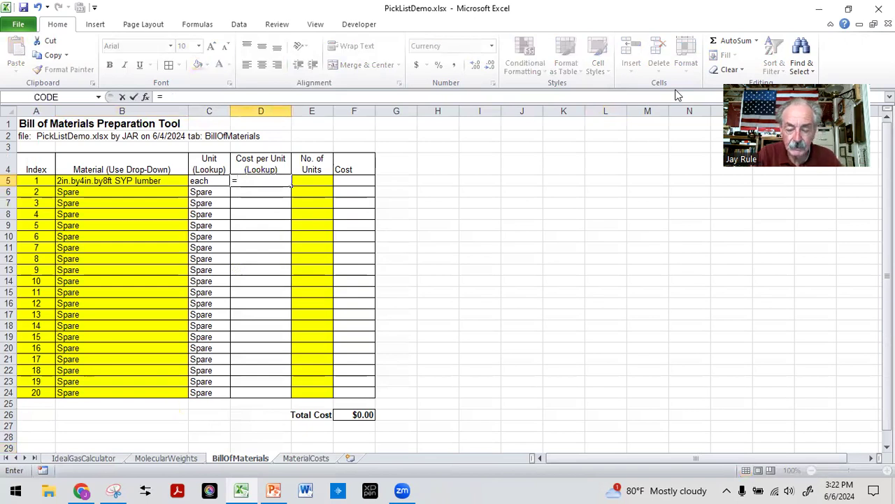
{"action": "type", "text": "index("}
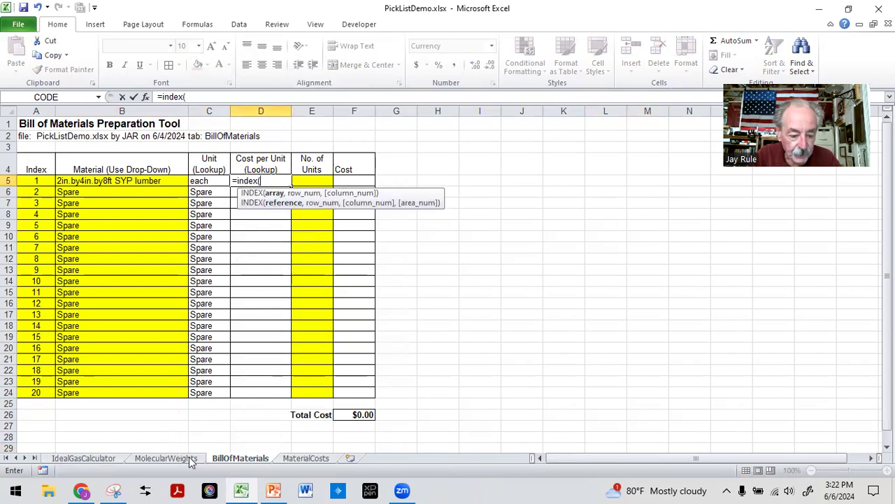
{"action": "left_click", "coordinate": [306, 459]}
{"action": "left_click", "coordinate": [217, 111]}
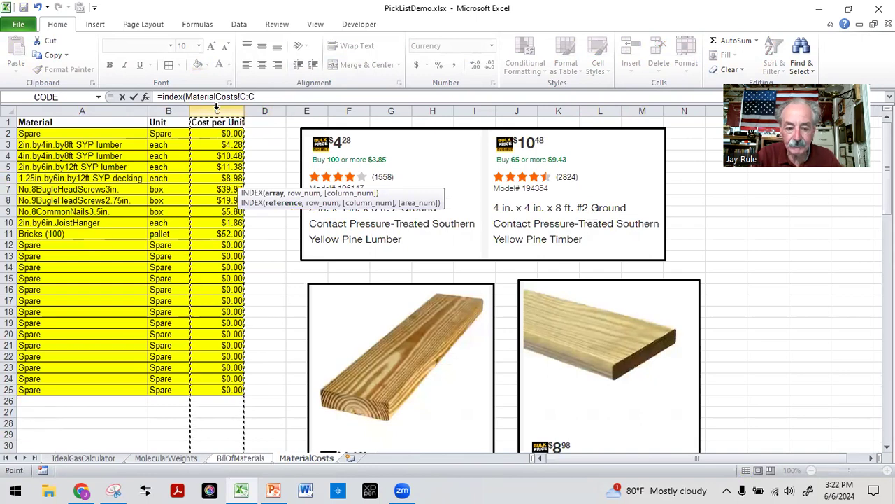
{"action": "type", "text": ","}
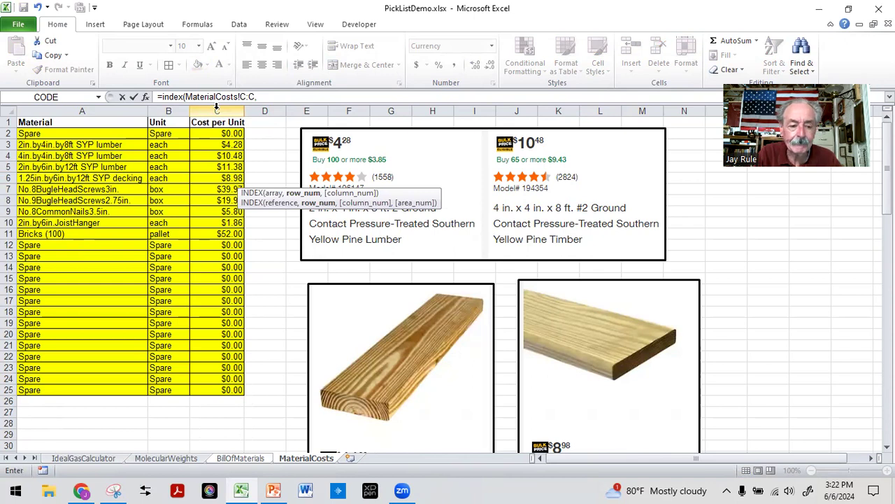
- Complete the D5 cost lookup with a MATCH of BillOfMaterials!B5 in MaterialCosts!A:A, using match type 0, and enter it
{"action": "type", "text": "match("}
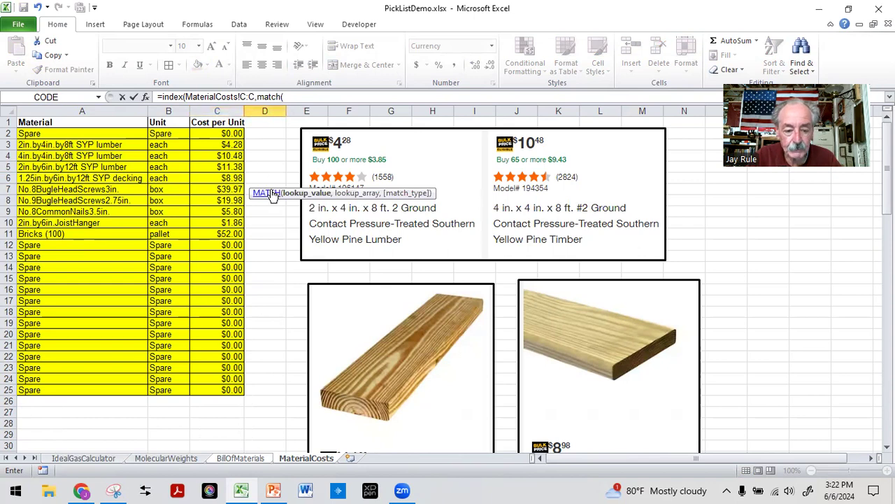
{"action": "mouse_move", "coordinate": [236, 489]}
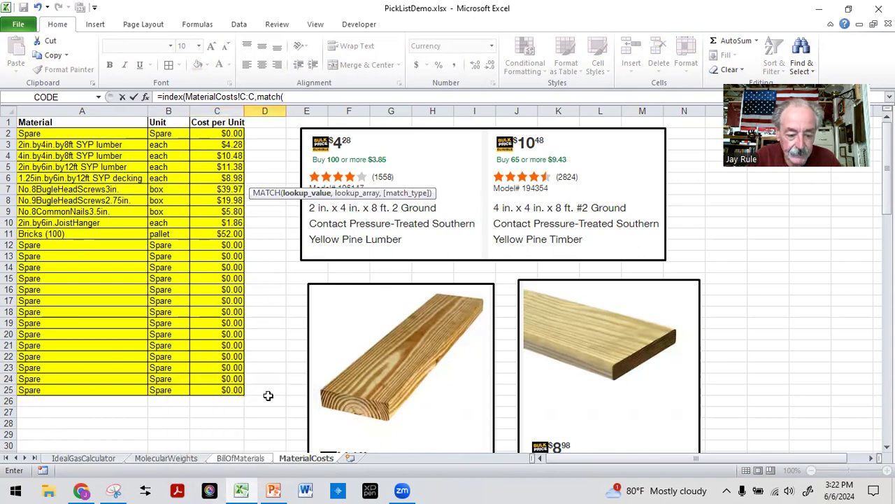
{"action": "left_click", "coordinate": [240, 458]}
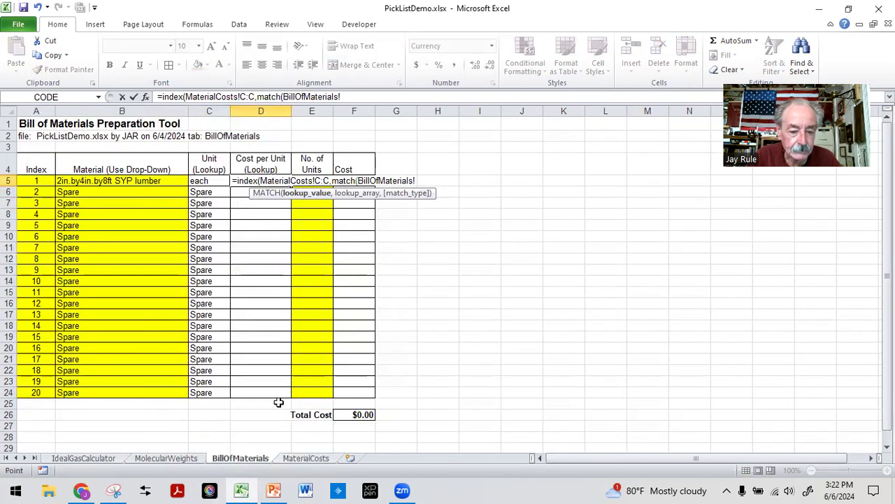
{"action": "left_click", "coordinate": [85, 181]}
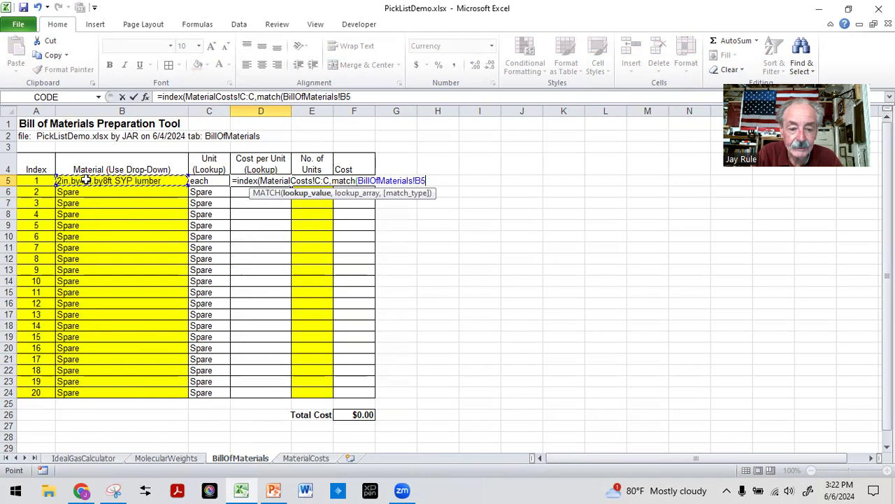
{"action": "type", "text": ","}
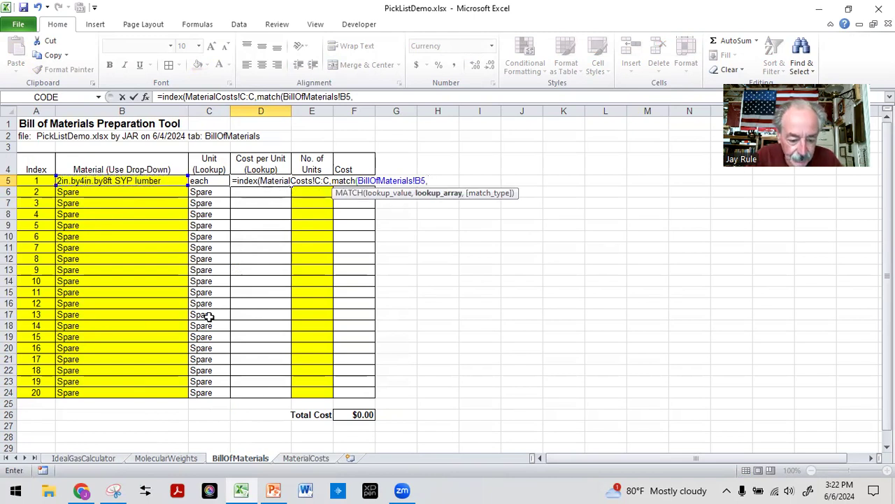
{"action": "left_click", "coordinate": [306, 458]}
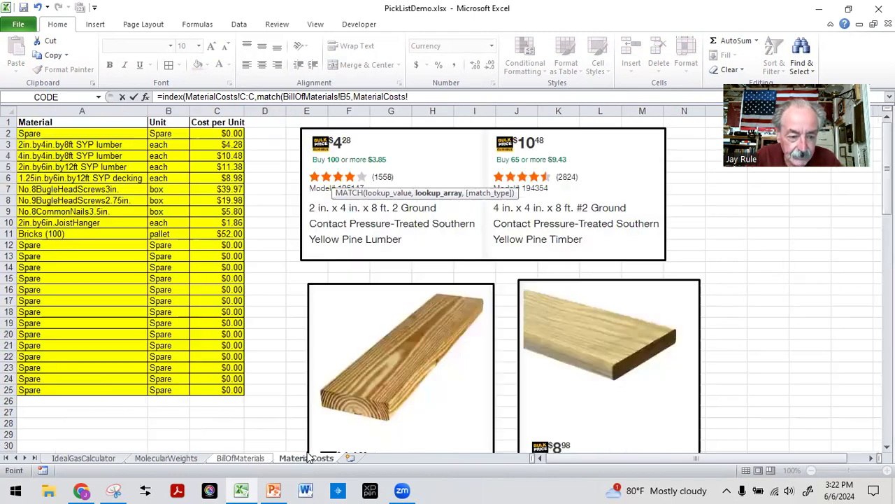
{"action": "left_click", "coordinate": [25, 107]}
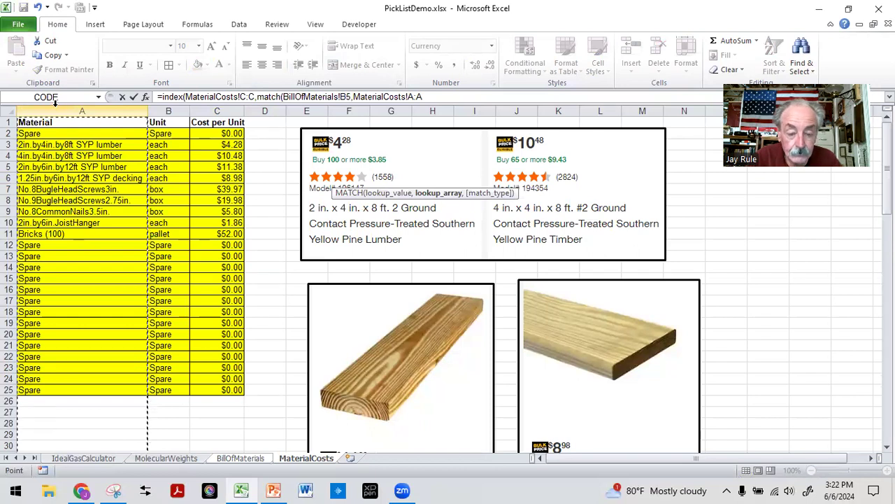
{"action": "type", "text": ","}
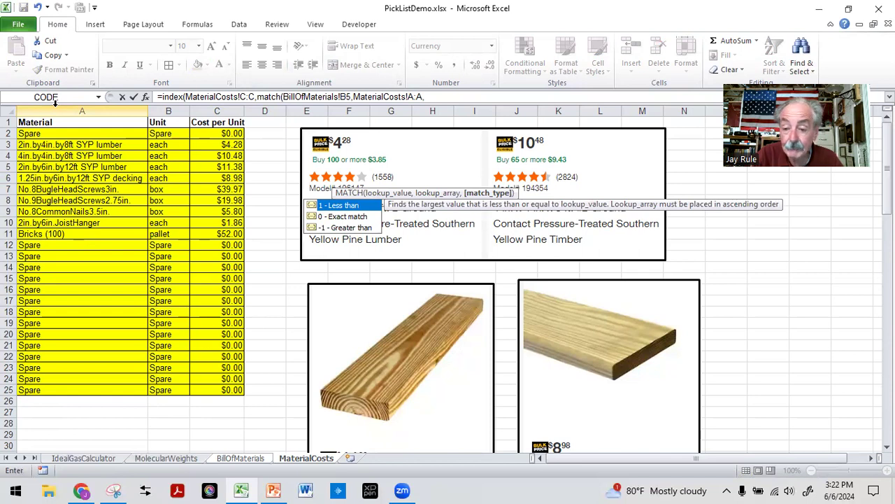
{"action": "type", "text": "0))"}
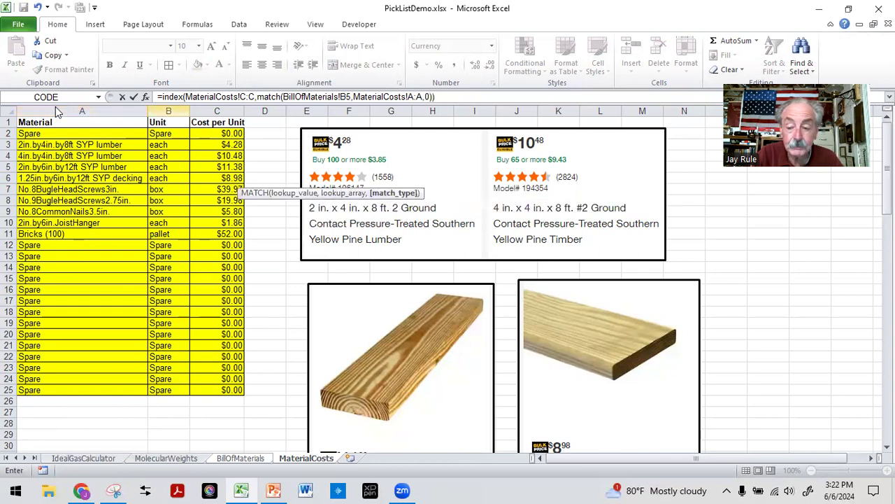
{"action": "key", "text": "Return"}
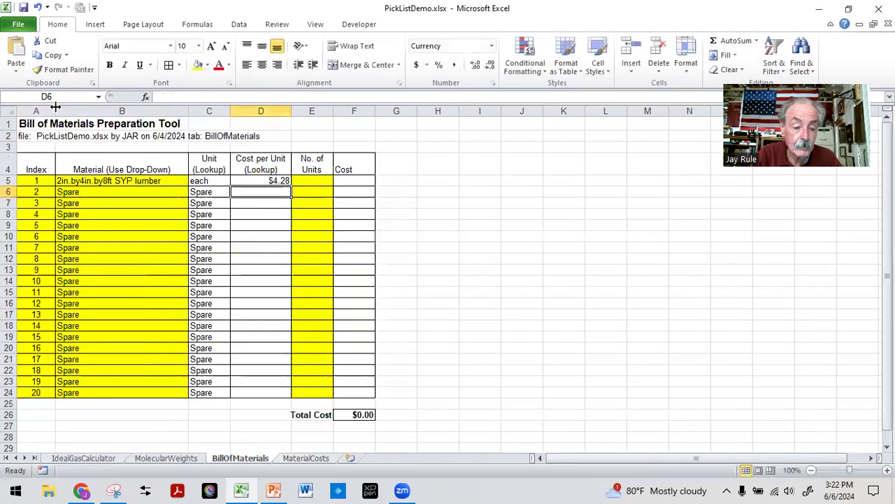
- Copy the cost lookup formula from D5 down through D24 and bring up the MaterialCosts sheet
{"action": "left_click", "coordinate": [243, 182]}
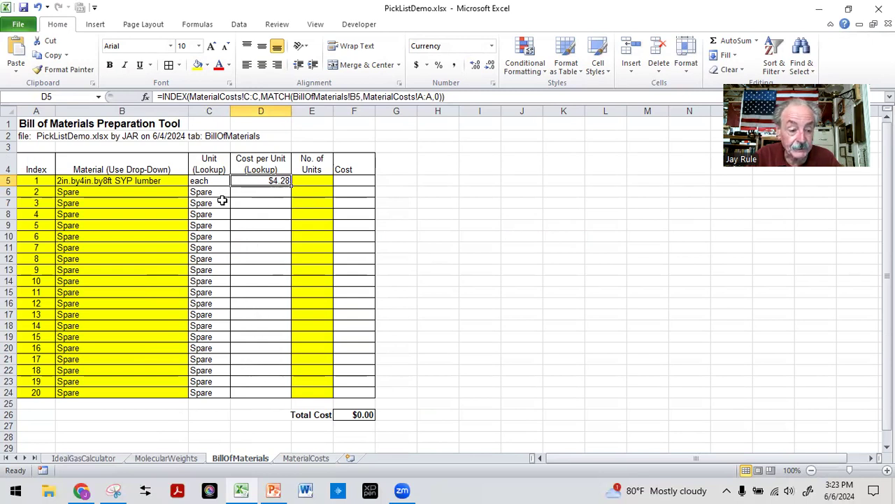
{"action": "left_click_drag", "start_coordinate": [290, 184], "coordinate": [273, 395]}
{"action": "left_click", "coordinate": [536, 350]}
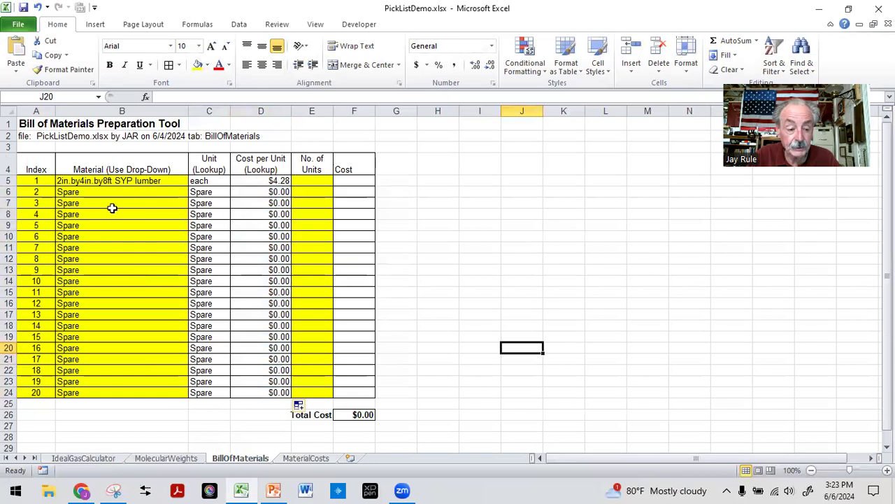
{"action": "left_click", "coordinate": [305, 458]}
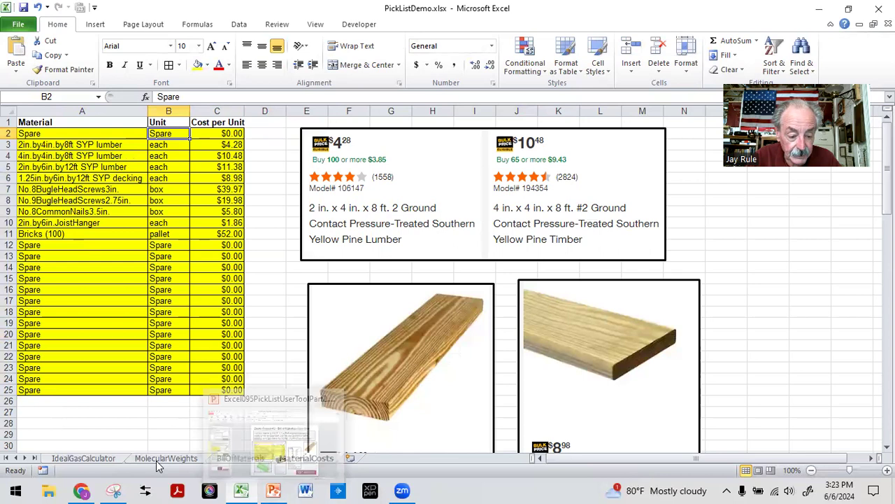
- Return to the BillOfMaterials sheet and pick 2in.by6in.JoistHanger as the material in B6
{"action": "left_click", "coordinate": [236, 458]}
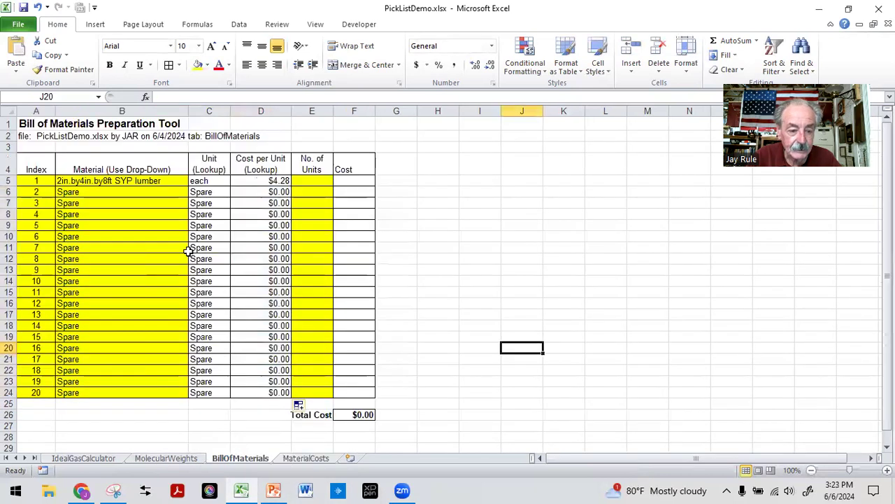
{"action": "left_click", "coordinate": [84, 191]}
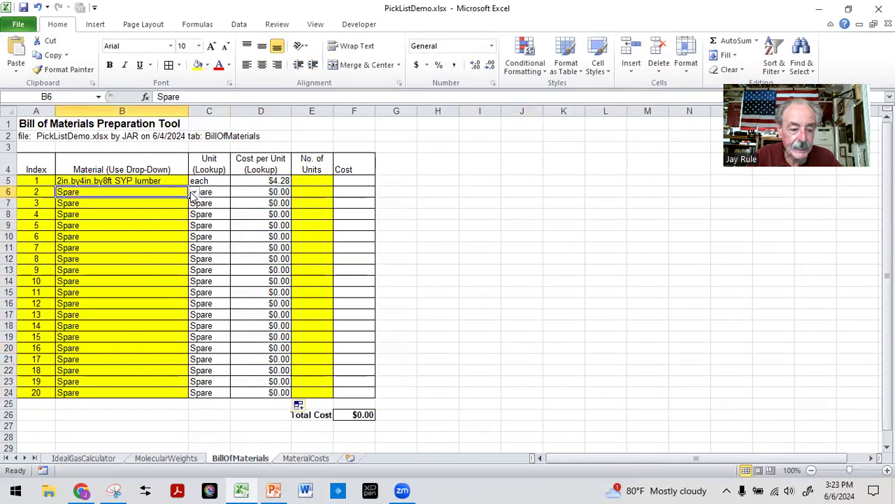
{"action": "left_click", "coordinate": [194, 192]}
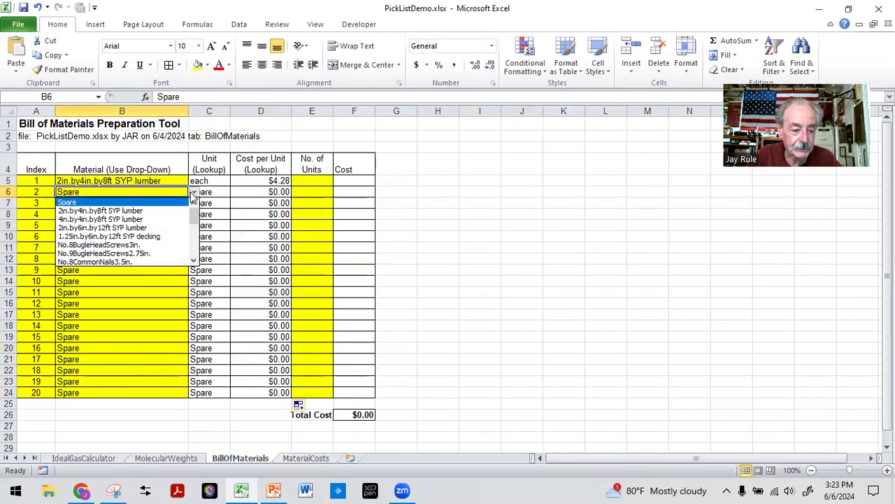
{"action": "left_click", "coordinate": [194, 261]}
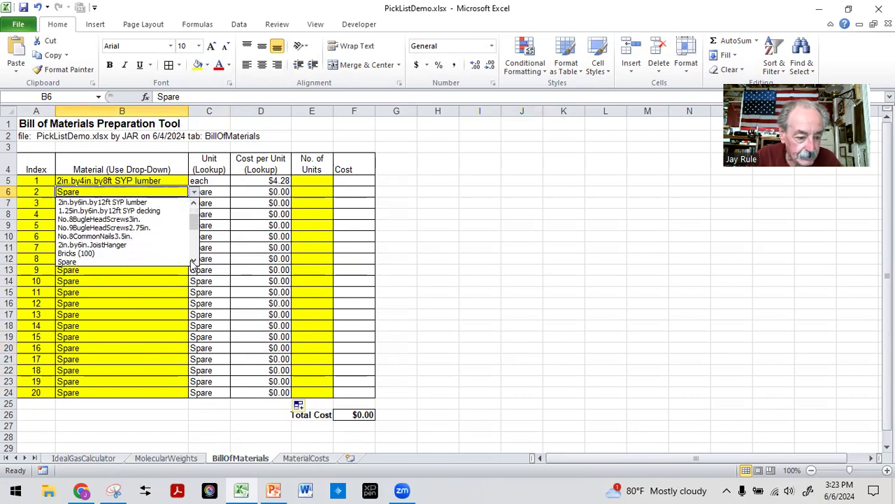
{"action": "left_click", "coordinate": [105, 245]}
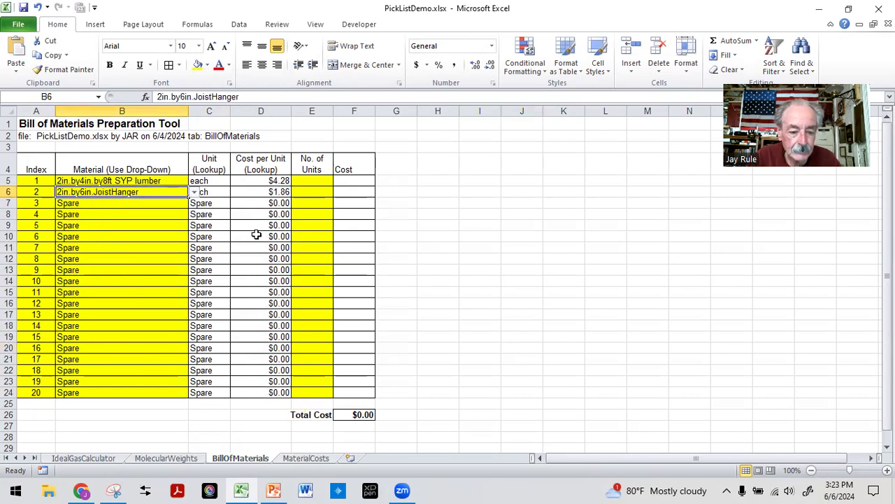
{"action": "left_click", "coordinate": [520, 326]}
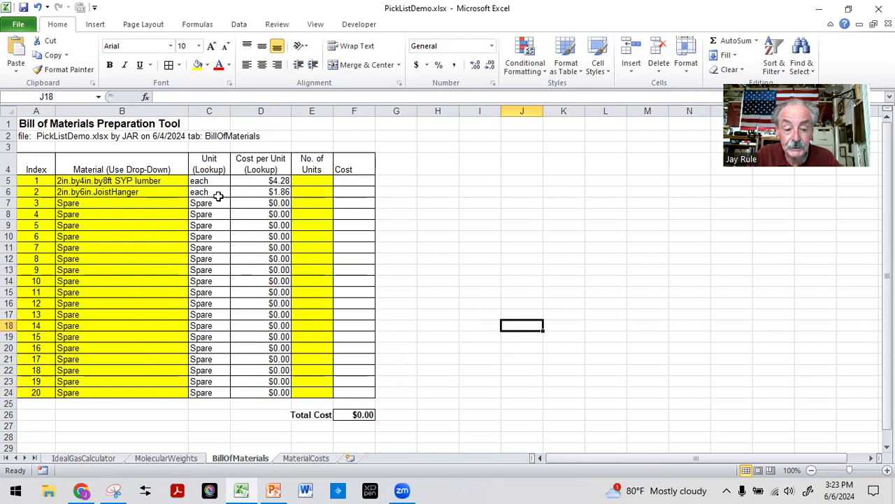
- Enter the number of units for the first two materials: 15 in E5 and 30 in E6
{"action": "left_click", "coordinate": [308, 180]}
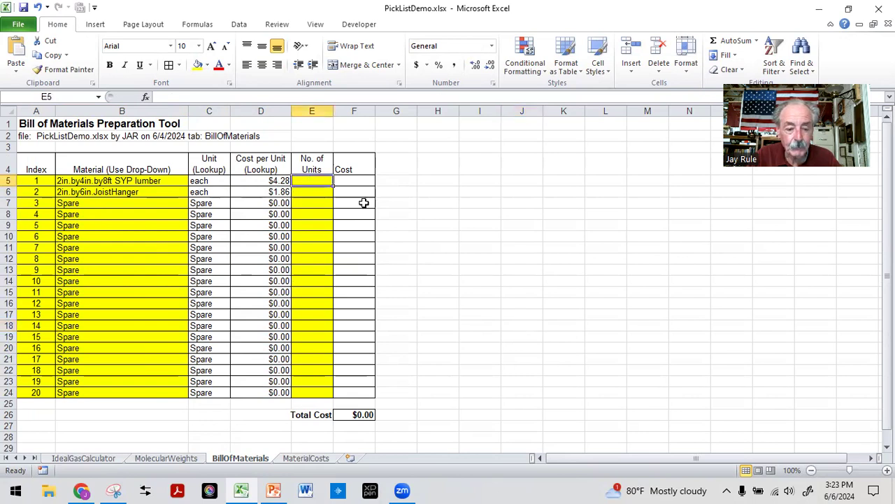
{"action": "type", "text": "15"}
{"action": "key", "text": "Return"}
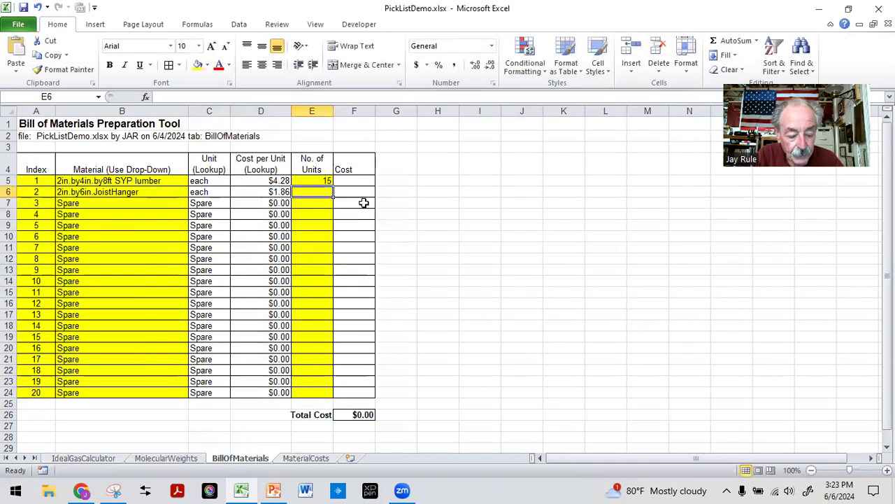
{"action": "type", "text": "30"}
{"action": "key", "text": "Return"}
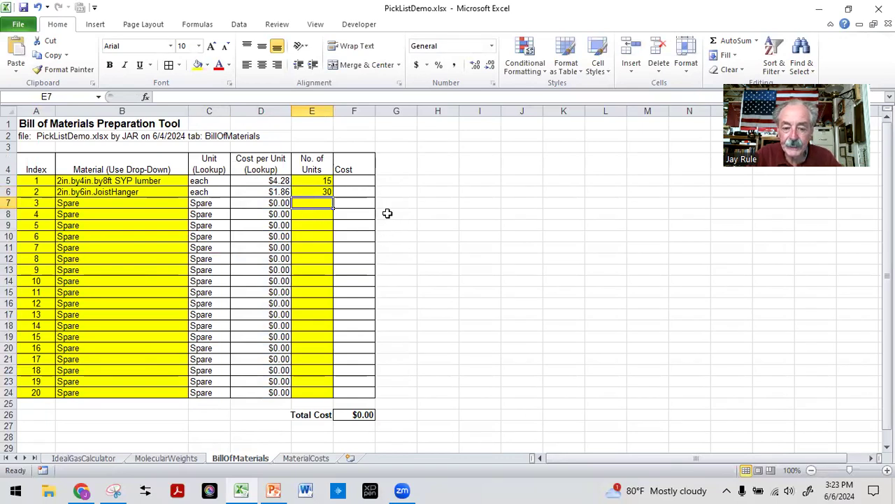
{"action": "left_click", "coordinate": [478, 335]}
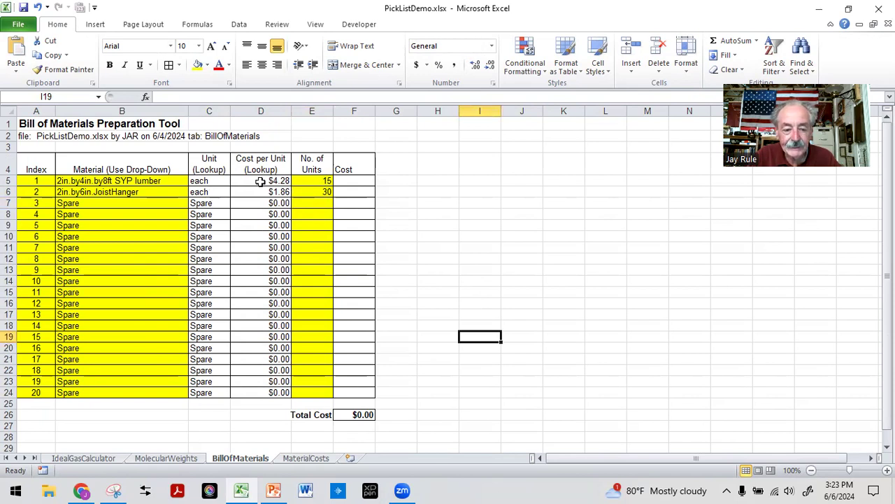
- Enter the cost formula =E5*D5 in F5, multiplying the number of units by the cost per unit
{"action": "left_click", "coordinate": [349, 181]}
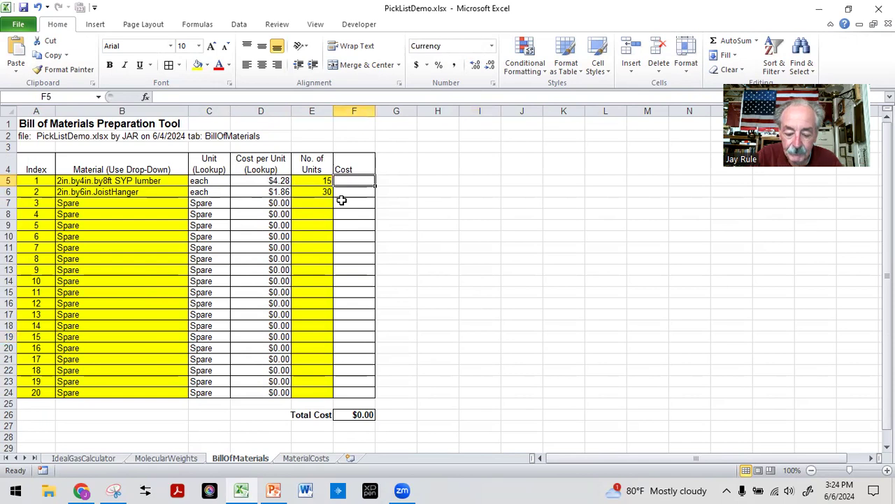
{"action": "type", "text": "="}
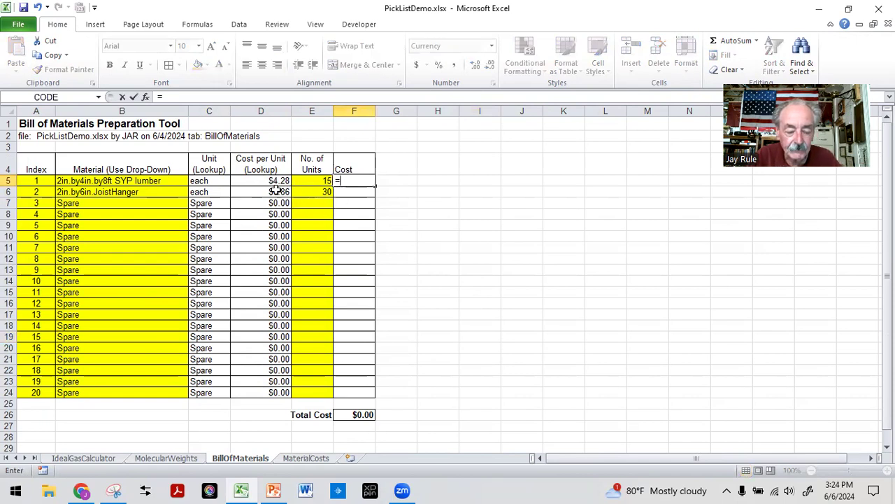
{"action": "left_click", "coordinate": [308, 182]}
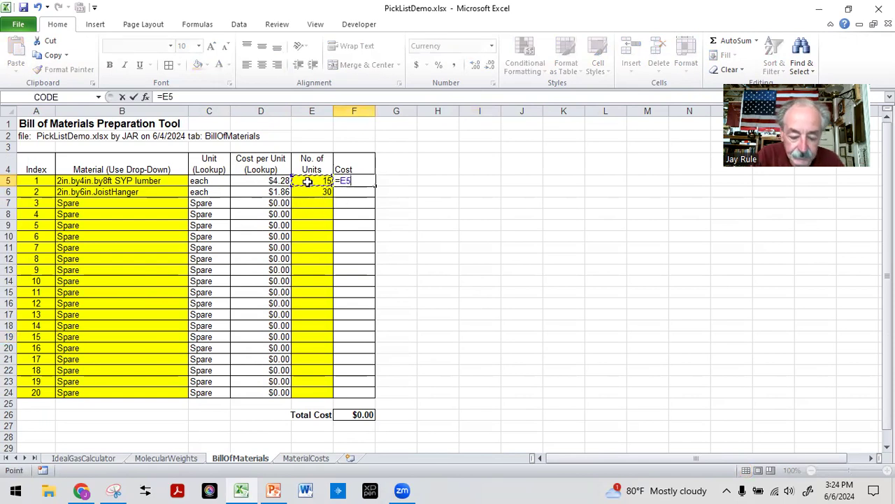
{"action": "type", "text": "*"}
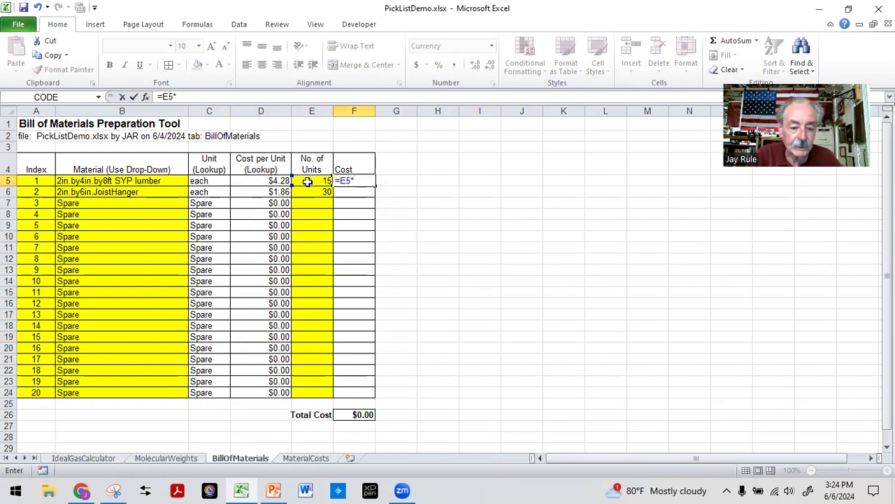
{"action": "left_click", "coordinate": [269, 180]}
{"action": "key", "text": "Return"}
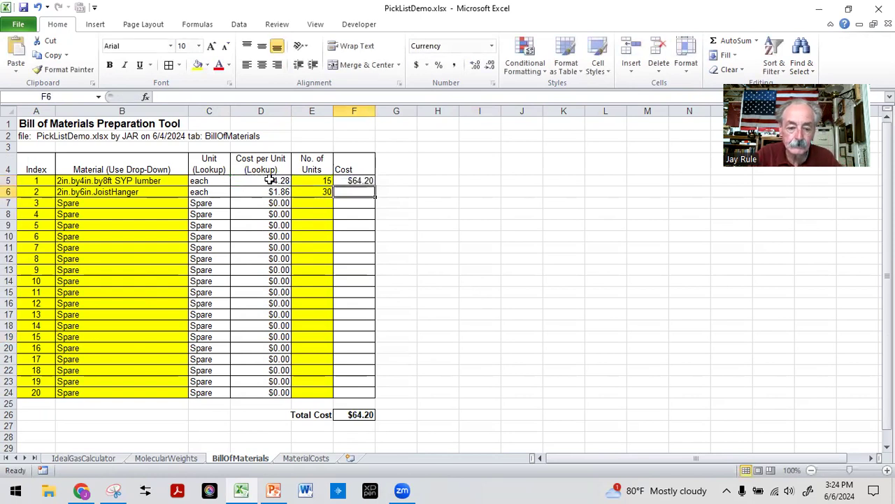
{"action": "left_click", "coordinate": [419, 314]}
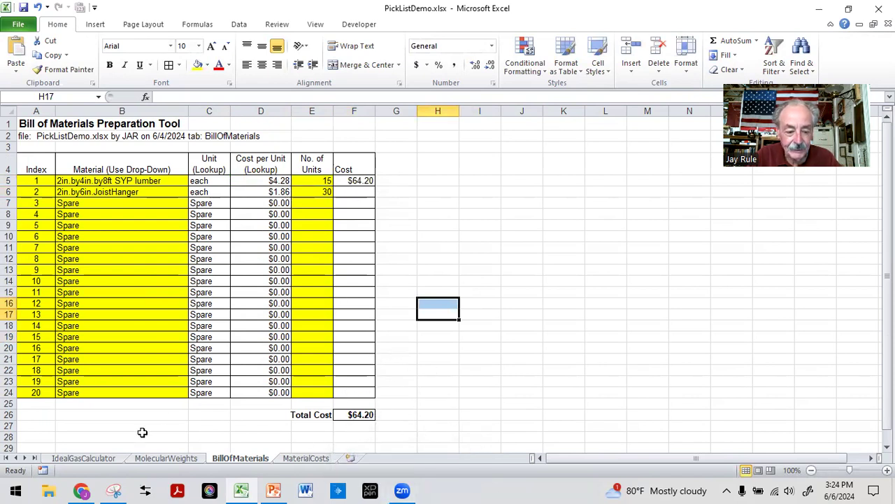
- Examine the Total Cost label in E26 and the formula behind the total in F26
{"action": "left_click", "coordinate": [355, 414]}
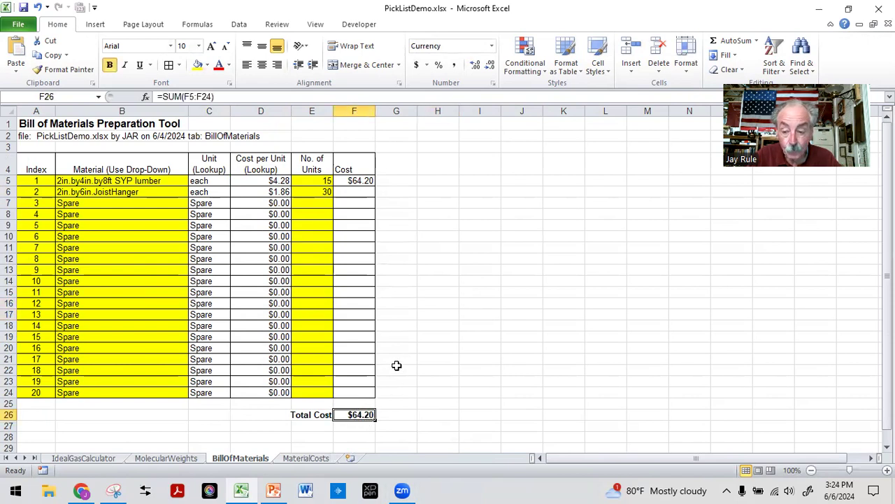
{"action": "left_click", "coordinate": [320, 415]}
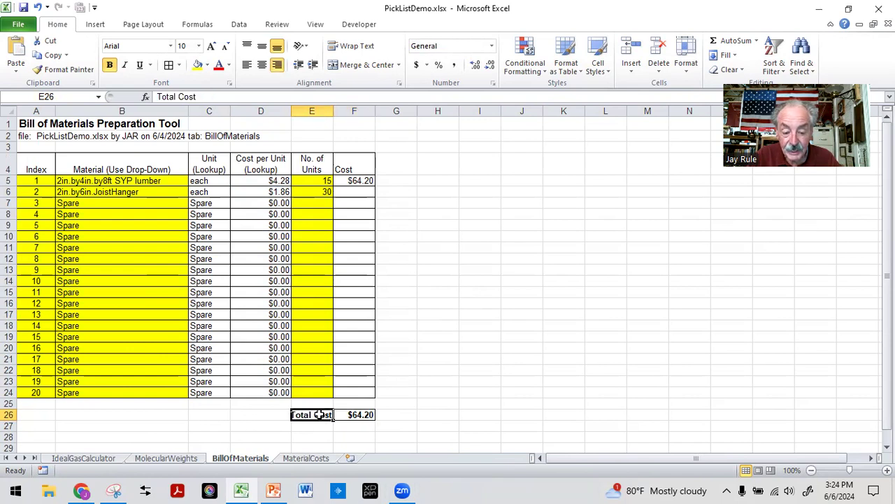
{"action": "left_click", "coordinate": [369, 414]}
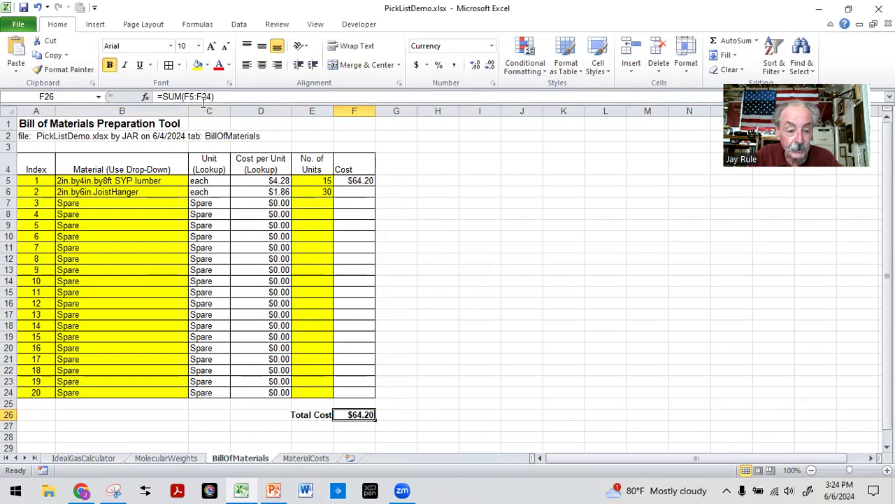
{"action": "left_click", "coordinate": [519, 336]}
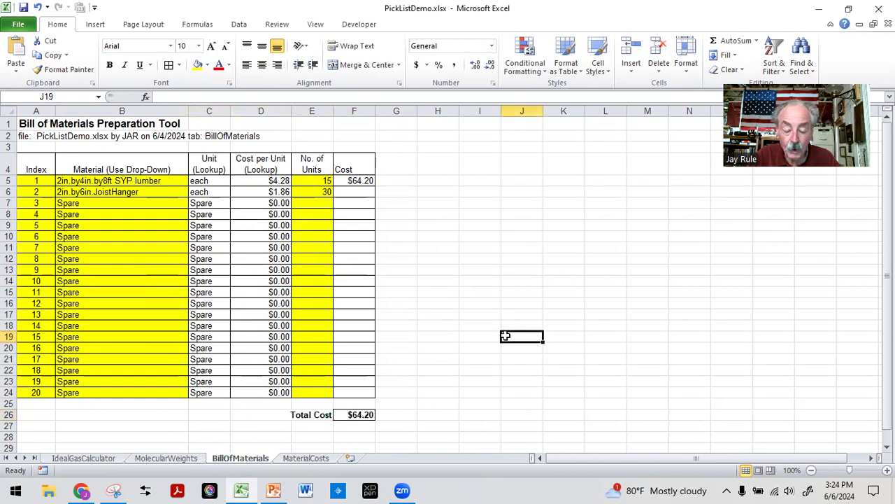
- Copy the cost formula from F5 down through F24 and check the total cost in F26
{"action": "left_click", "coordinate": [351, 181]}
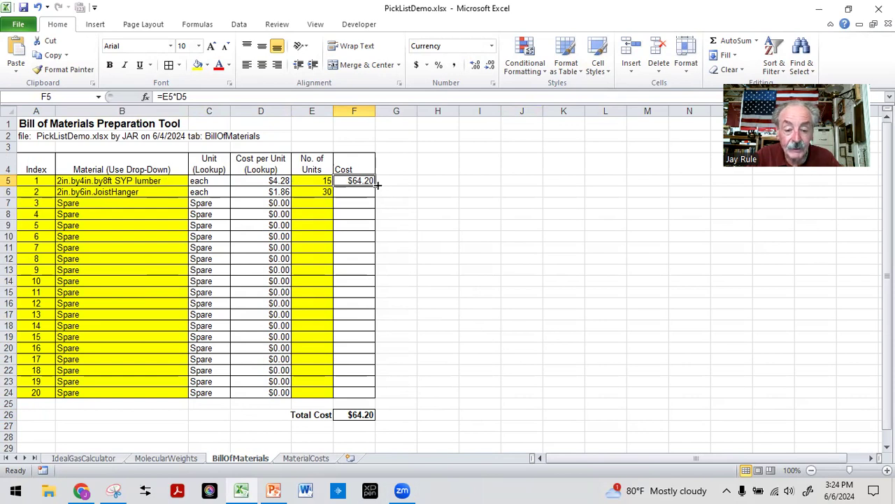
{"action": "left_click_drag", "start_coordinate": [375, 183], "coordinate": [358, 396]}
{"action": "left_click", "coordinate": [436, 368]}
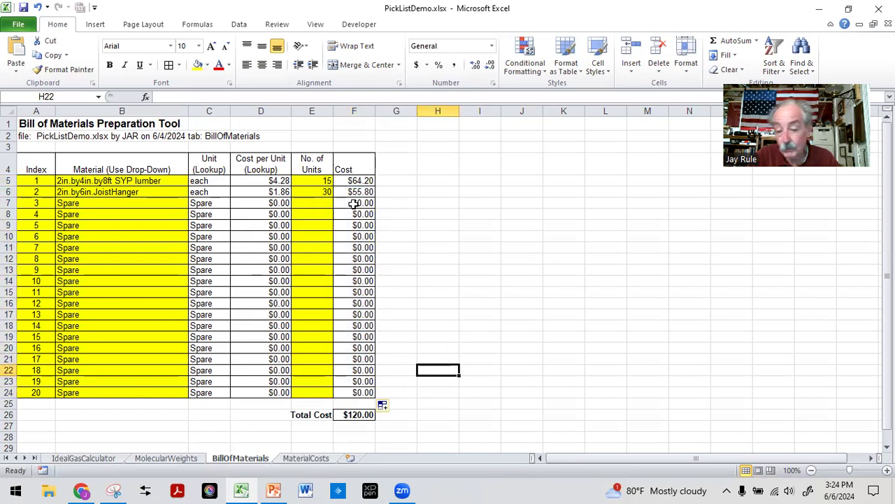
{"action": "left_click", "coordinate": [360, 415]}
{"action": "left_click", "coordinate": [214, 432]}
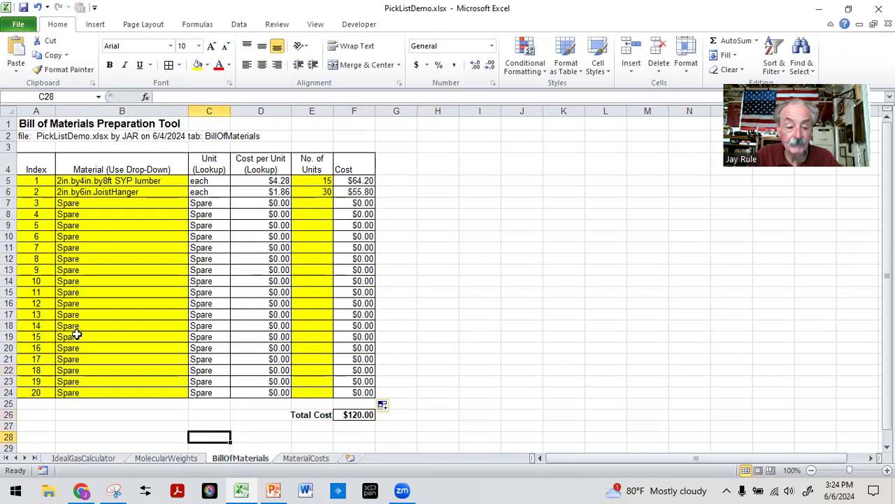
- Fill in item 3 by picking 2in.by6in.by12ft SYP lumber in B7 and entering 12 units in E7
{"action": "left_click", "coordinate": [81, 204]}
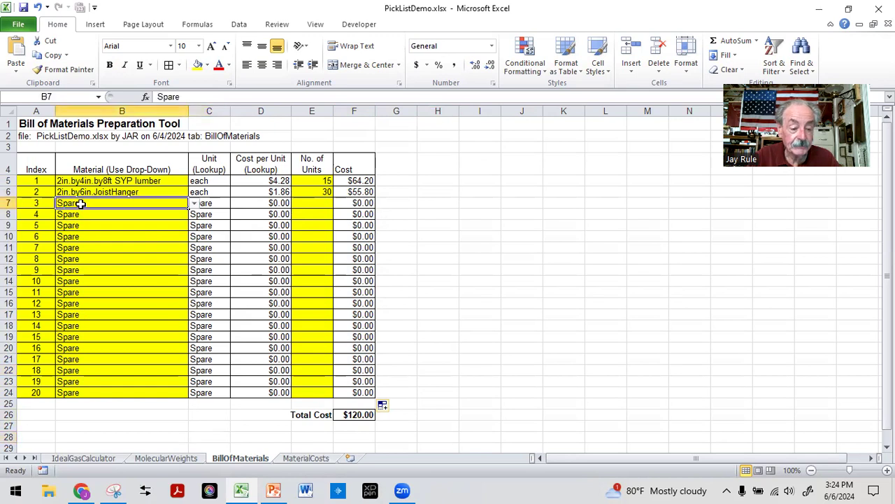
{"action": "left_click", "coordinate": [194, 204]}
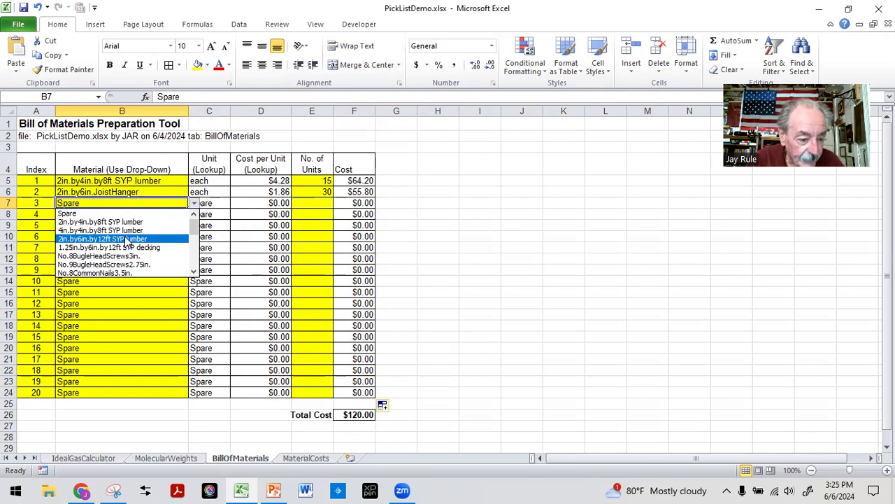
{"action": "left_click", "coordinate": [74, 238]}
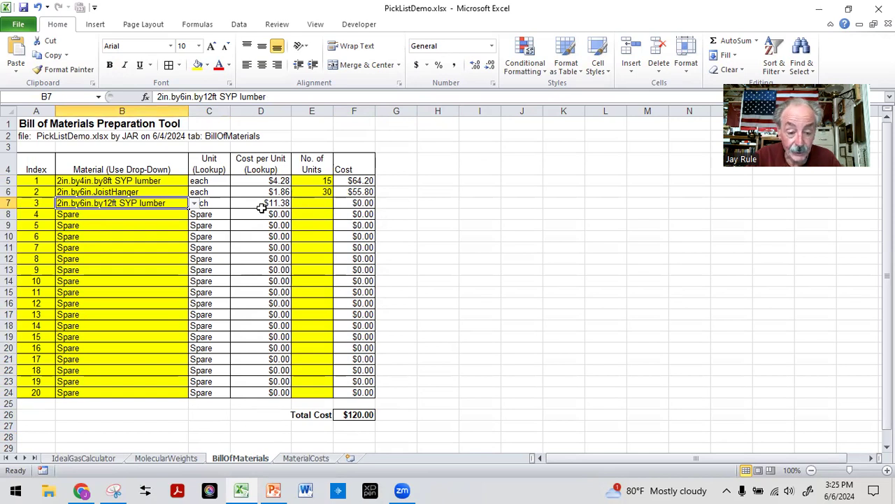
{"action": "left_click", "coordinate": [310, 201]}
{"action": "type", "text": "12"}
{"action": "key", "text": "Return"}
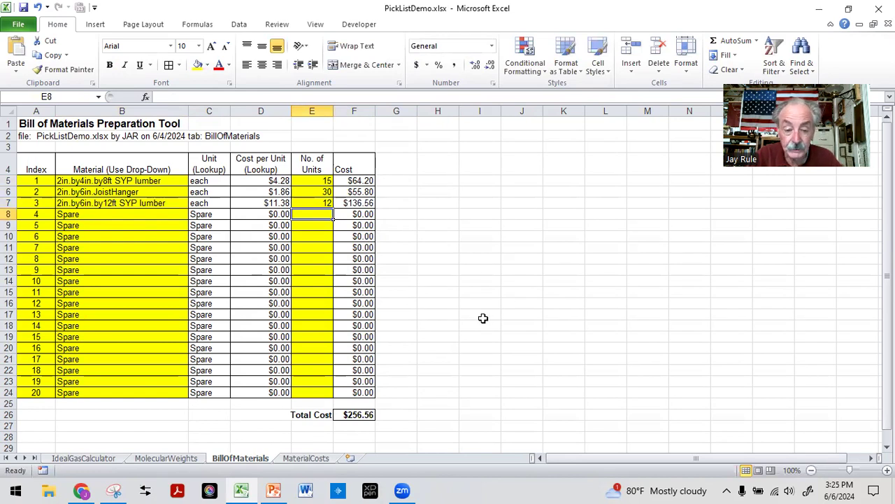
- Fill in item 4 by picking 1.25in.by6in.by12ft SYP decking in B8 and entering 21 units in E8
{"action": "left_click", "coordinate": [113, 214]}
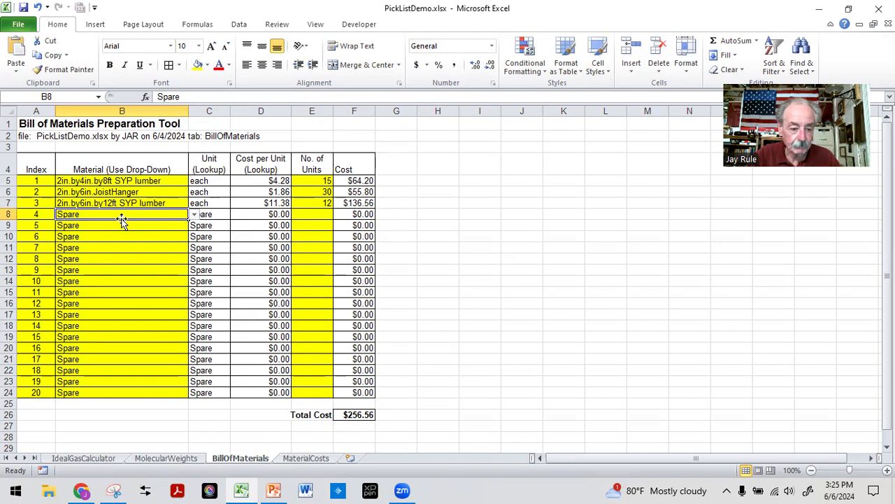
{"action": "left_click", "coordinate": [193, 215]}
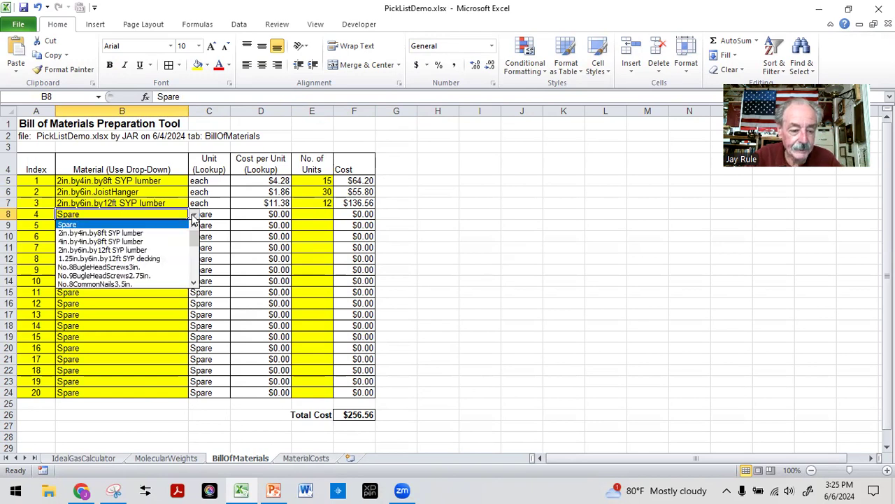
{"action": "left_click", "coordinate": [120, 259]}
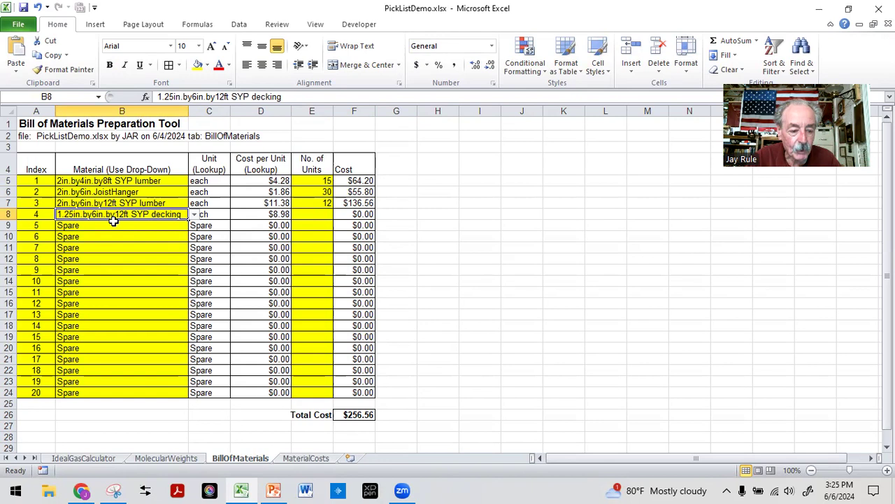
{"action": "left_click", "coordinate": [312, 215]}
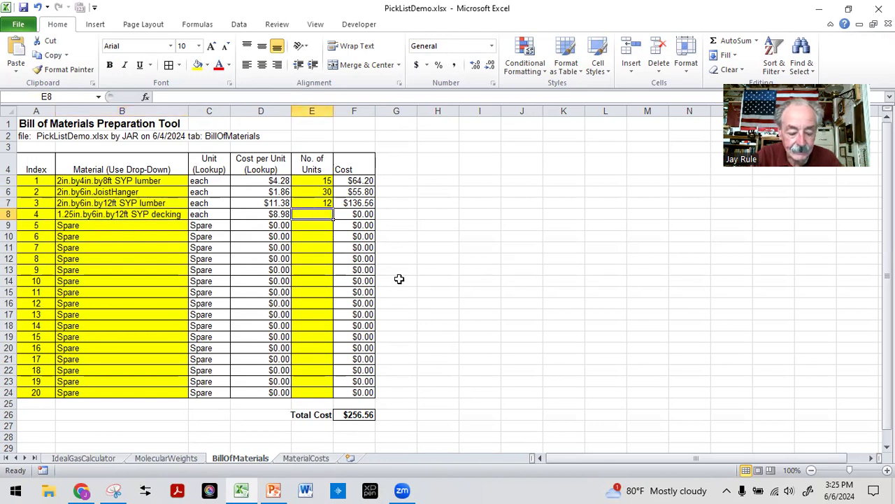
{"action": "type", "text": "21"}
{"action": "key", "text": "Return"}
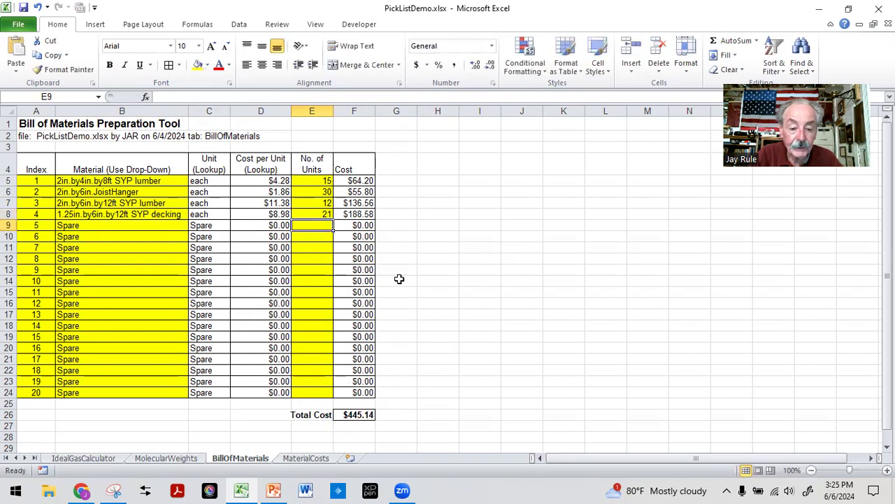
- Pick No.8CommonNails3.5in. as the material for item 5 in B9
{"action": "left_click", "coordinate": [123, 227]}
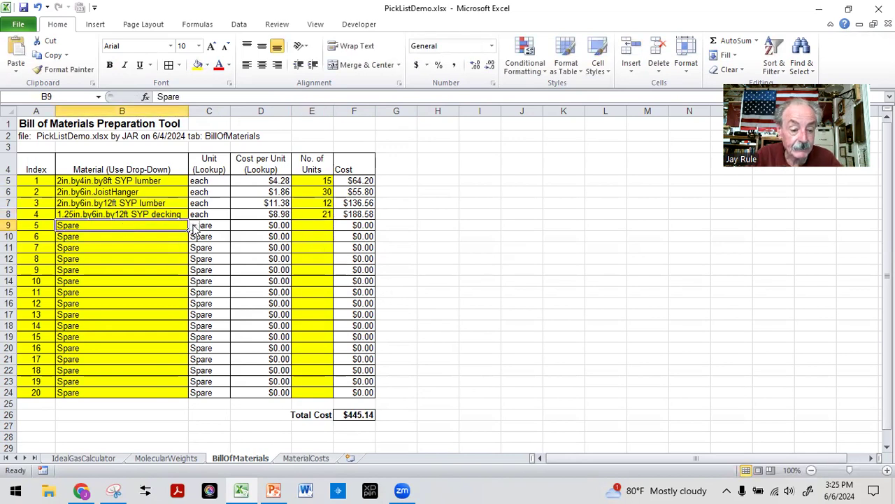
{"action": "left_click", "coordinate": [193, 226]}
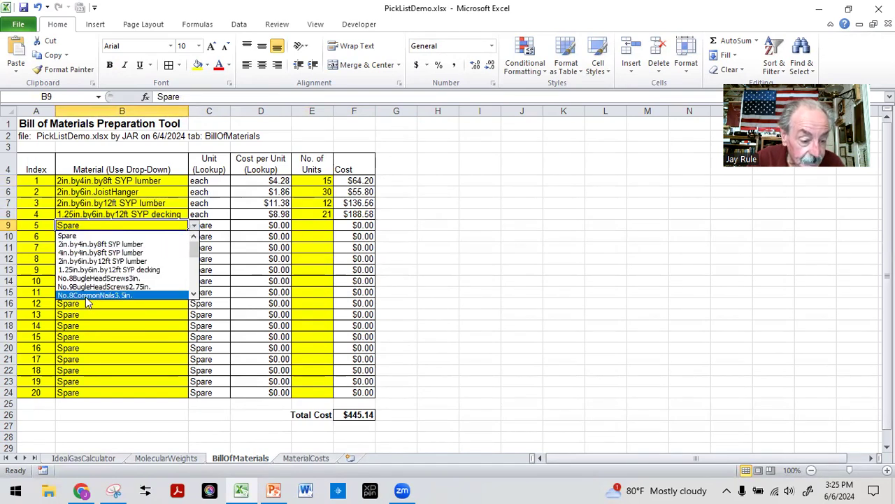
{"action": "left_click", "coordinate": [86, 296]}
{"action": "left_click", "coordinate": [511, 327]}
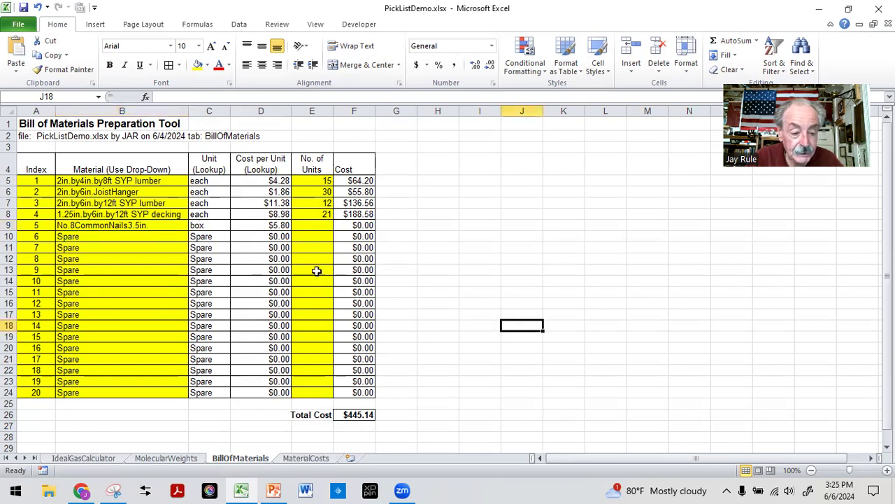
- Enter 3 units for item 5 in E9
{"action": "left_click", "coordinate": [324, 229]}
{"action": "type", "text": "3"}
{"action": "key", "text": "Return"}
{"action": "left_click", "coordinate": [438, 301]}
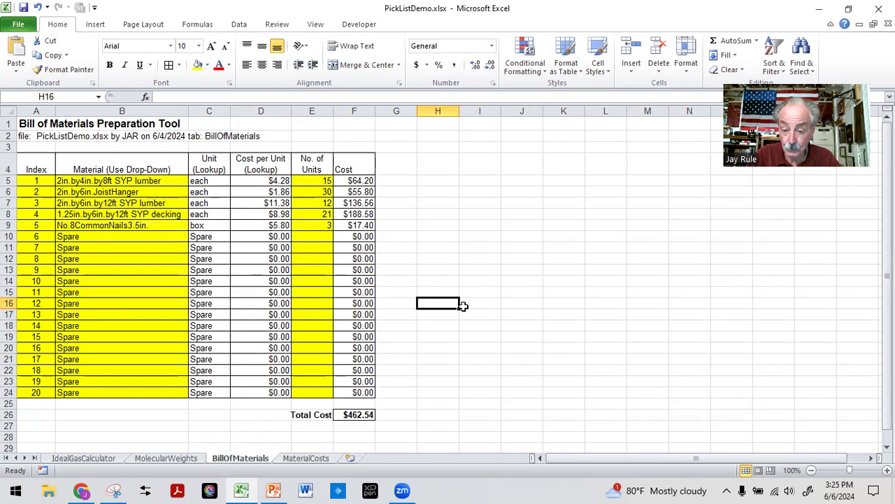
- Clear the total cost cell F26 and re-enter its formula as =sum(F5:F24)
{"action": "left_click", "coordinate": [357, 417]}
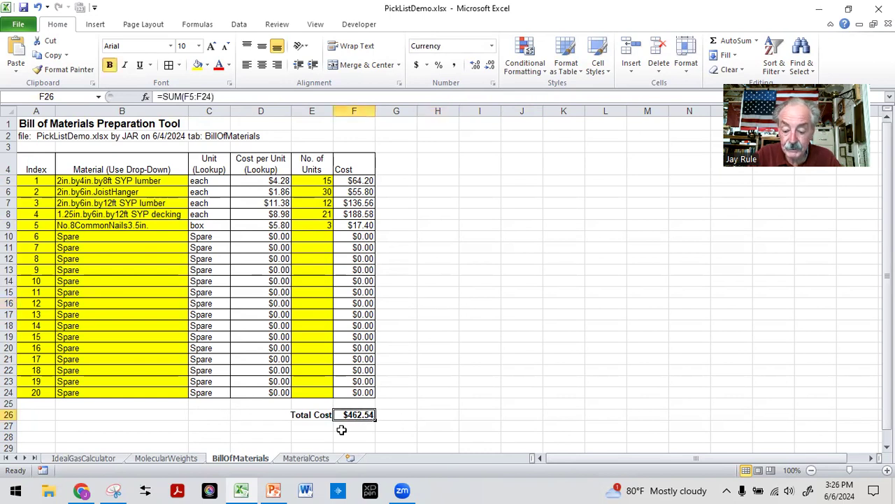
{"action": "key", "text": "Delete"}
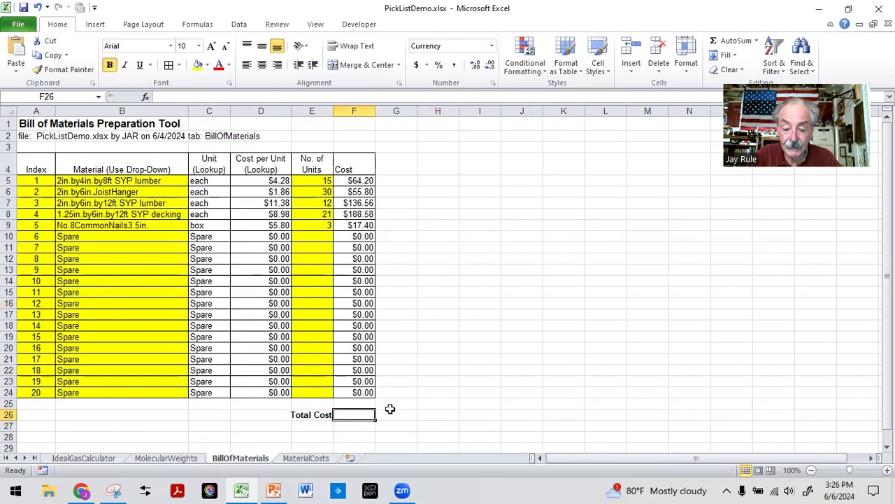
{"action": "left_click", "coordinate": [469, 378]}
{"action": "left_click", "coordinate": [353, 416]}
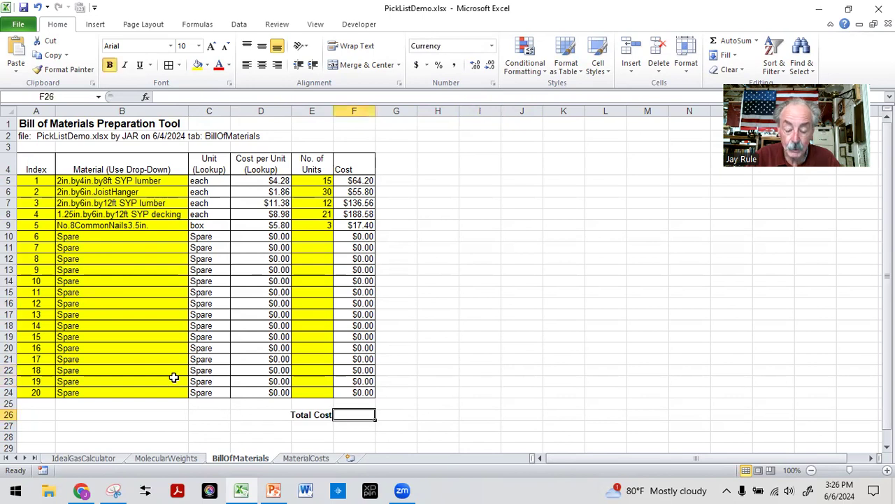
{"action": "type", "text": "=kkksu"}
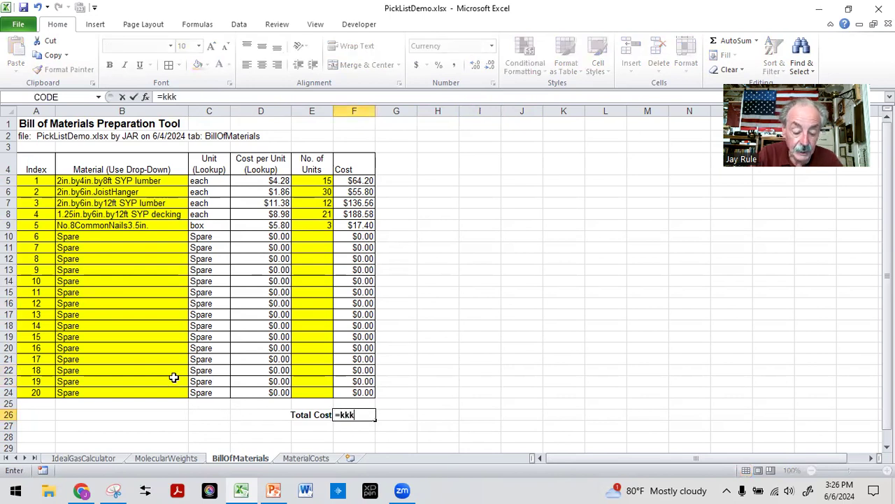
{"action": "key", "text": "BackSpace"}
{"action": "key", "text": "BackSpace"}
{"action": "key", "text": "BackSpace"}
{"action": "key", "text": "BackSpace"}
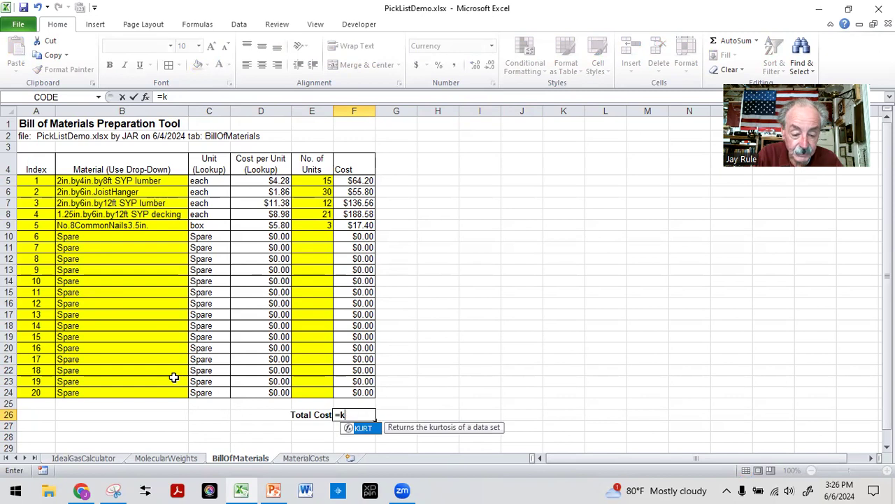
{"action": "type", "text": "sum("}
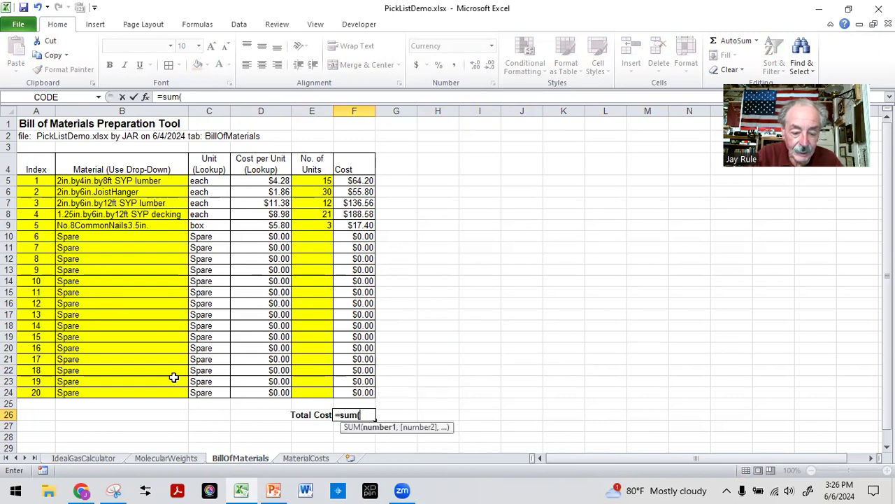
{"action": "left_click", "coordinate": [355, 184]}
{"action": "left_click_drag", "start_coordinate": [355, 183], "coordinate": [340, 392]}
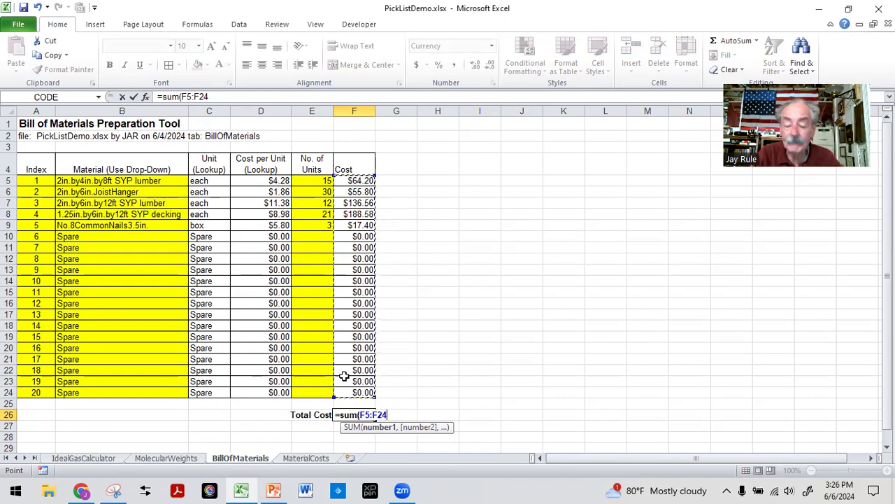
{"action": "type", "text": ")"}
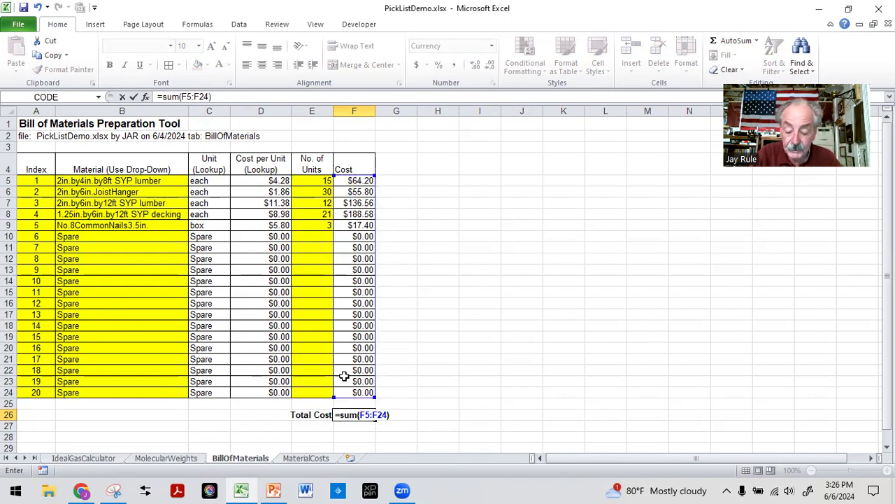
{"action": "key", "text": "Return"}
{"action": "left_click", "coordinate": [209, 418]}
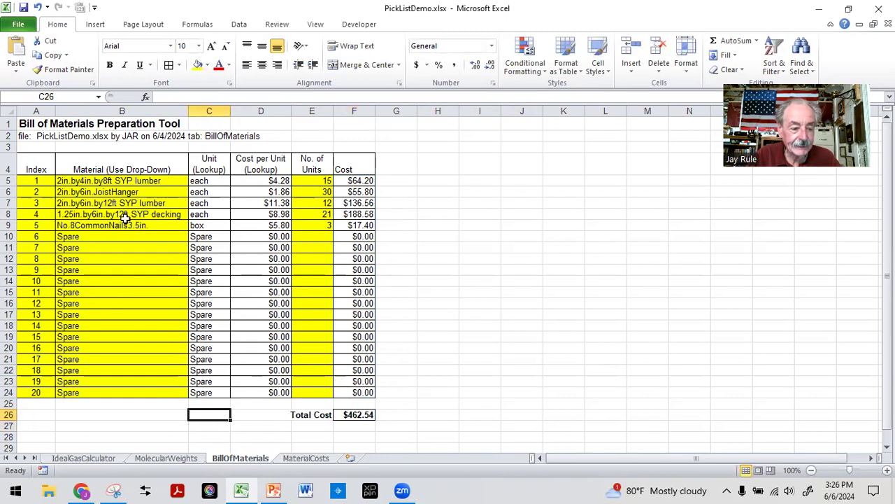
- Change the material for item 1 in B5 to Spare using the pick list
{"action": "left_click", "coordinate": [106, 181]}
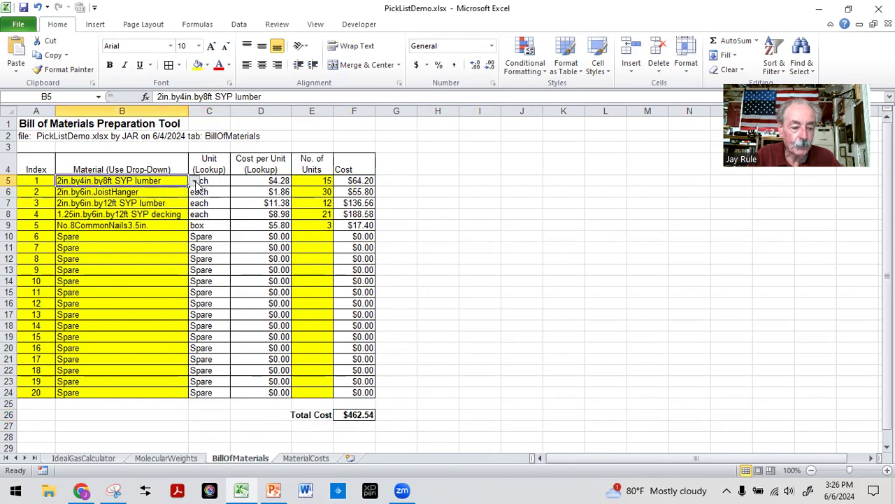
{"action": "left_click", "coordinate": [195, 182]}
{"action": "left_click", "coordinate": [195, 191]}
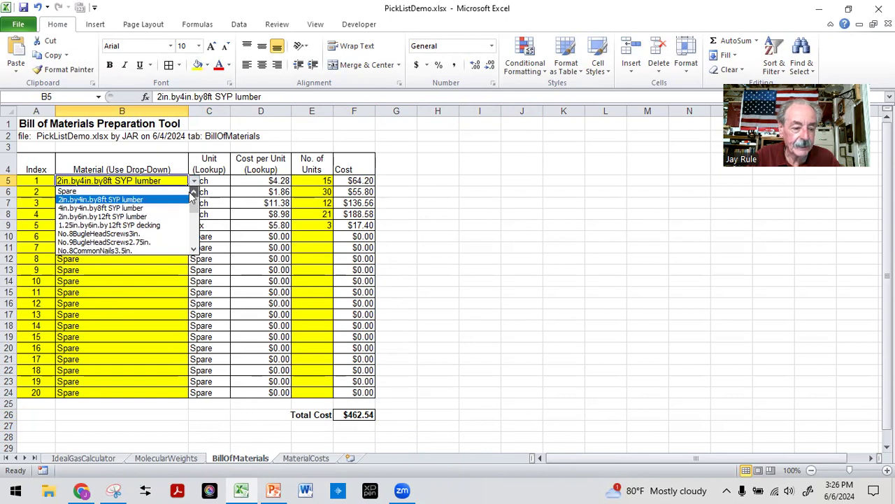
{"action": "left_click", "coordinate": [61, 194]}
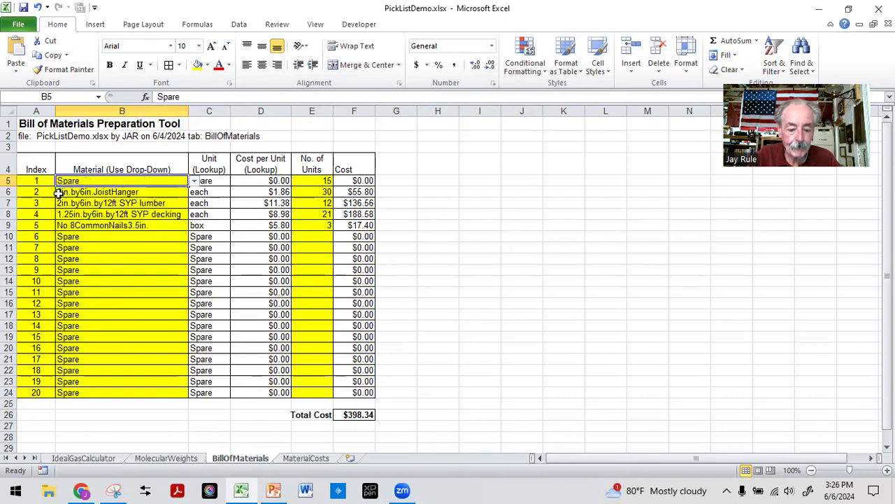
{"action": "left_click", "coordinate": [462, 290]}
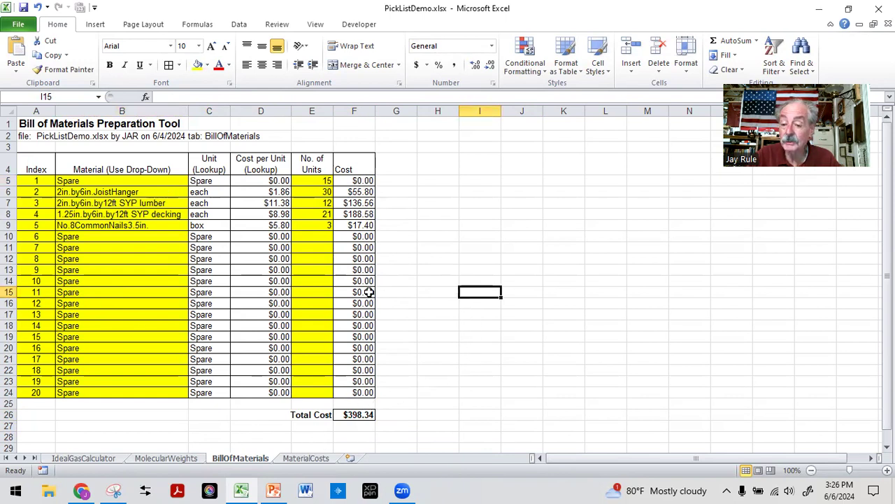
{"action": "left_click", "coordinate": [30, 126]}
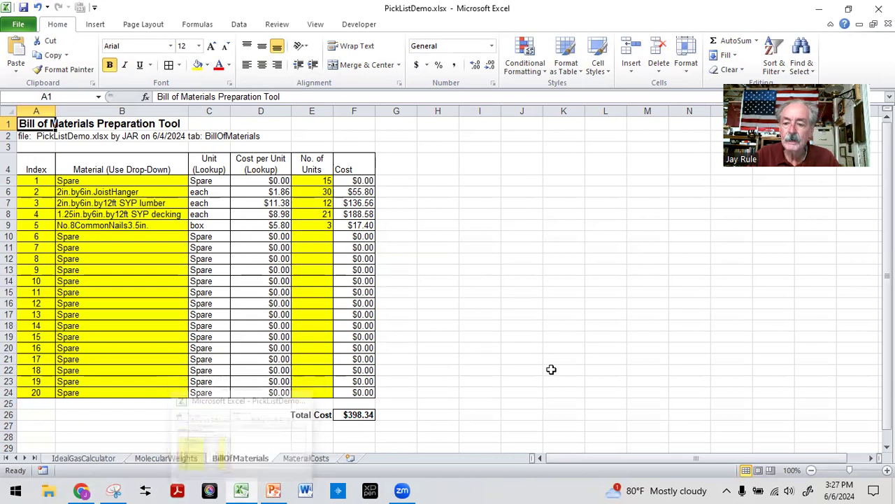
- On the MaterialCosts sheet, replace the first Spare entry below Bricks (100), in A12, with Cinder Blocks
{"action": "left_click", "coordinate": [308, 459]}
{"action": "left_click", "coordinate": [153, 426]}
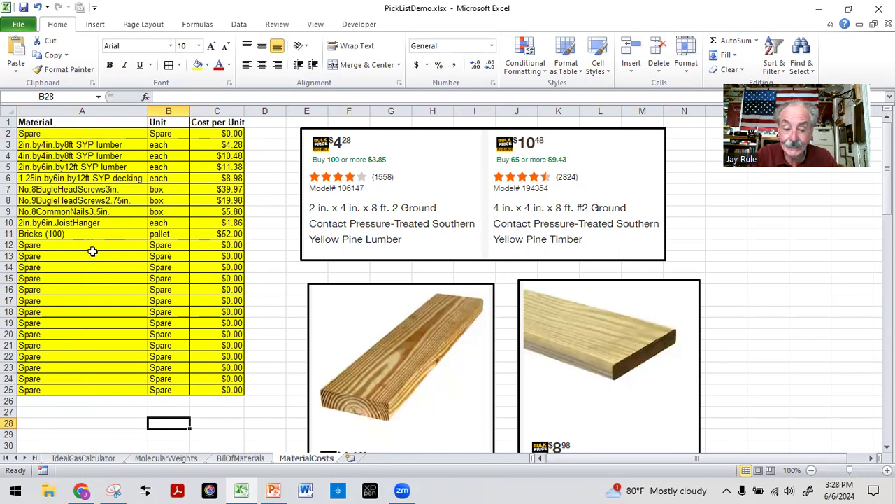
{"action": "left_click", "coordinate": [53, 245]}
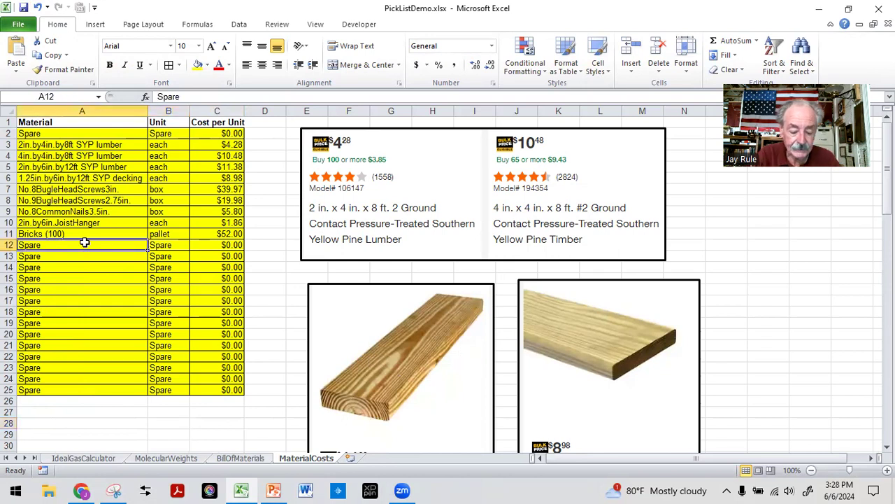
{"action": "type", "text": "Cind"}
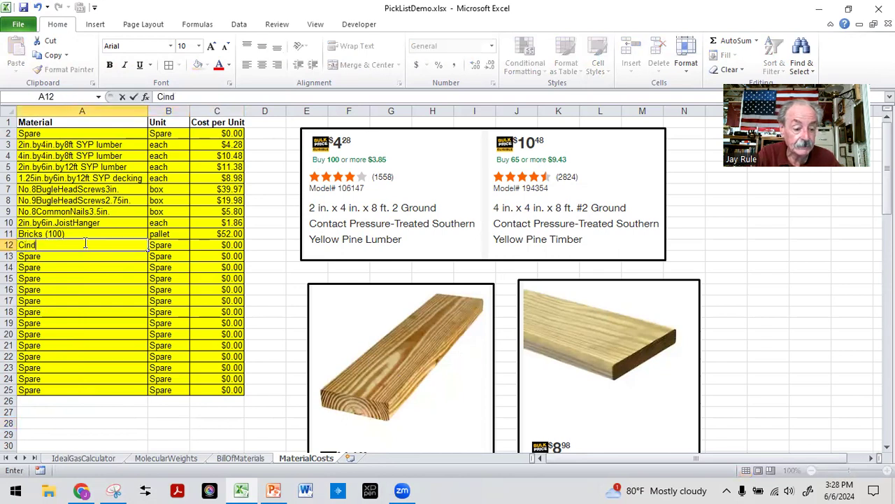
{"action": "type", "text": "er Bloxk"}
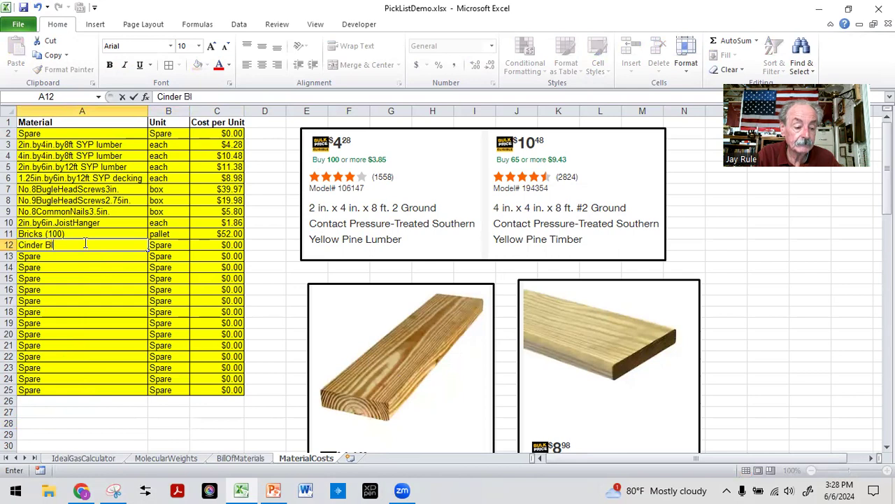
{"action": "key", "text": "BackSpace"}
{"action": "key", "text": "BackSpace"}
{"action": "type", "text": "cks"}
{"action": "key", "text": "Return"}
{"action": "left_click", "coordinate": [84, 243]}
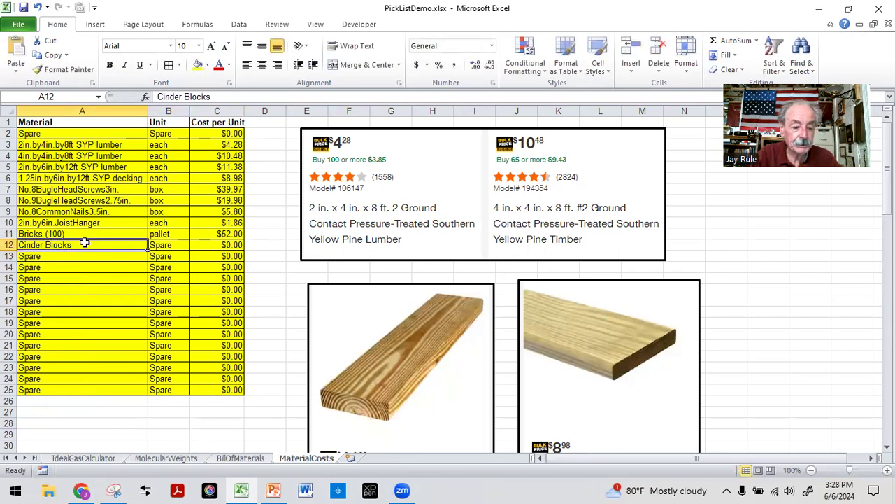
- Give Cinder Blocks the unit each in B12 and a cost per unit of 6.60 in C12
{"action": "left_click", "coordinate": [180, 244]}
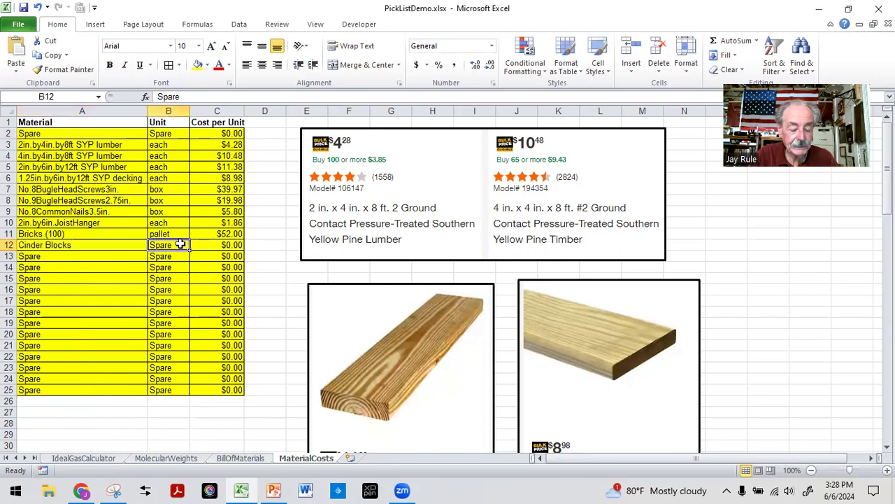
{"action": "type", "text": "each"}
{"action": "key", "text": "Return"}
{"action": "key", "text": "Up"}
{"action": "key", "text": "Right"}
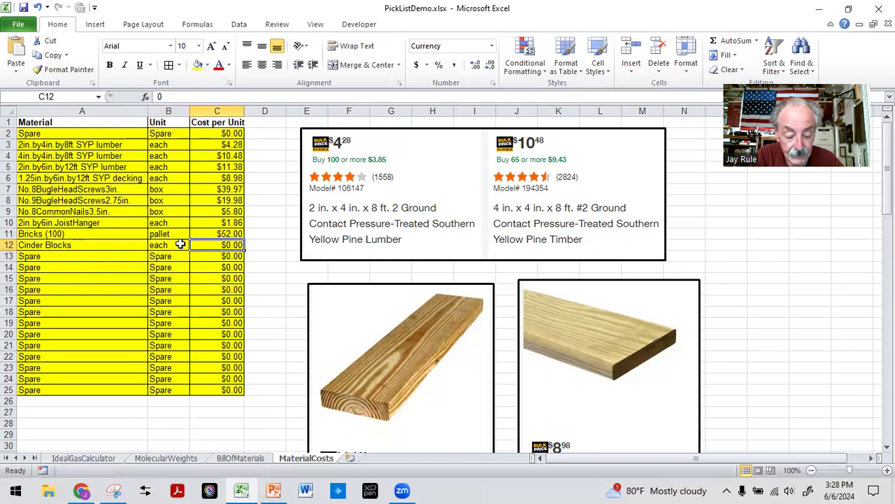
{"action": "type", "text": "6.60"}
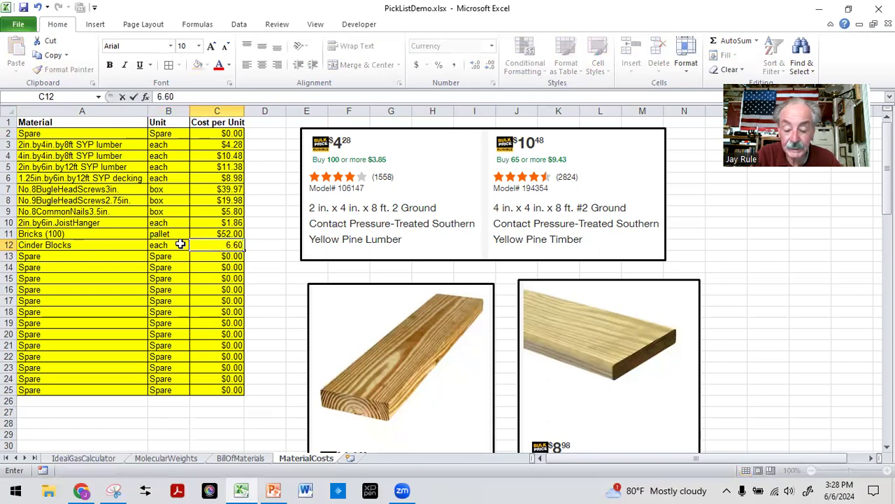
{"action": "key", "text": "Return"}
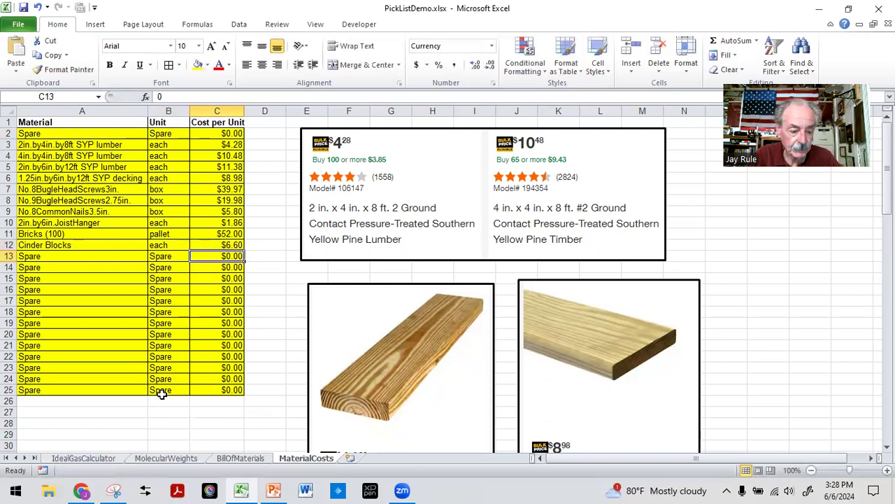
{"action": "left_click", "coordinate": [73, 422]}
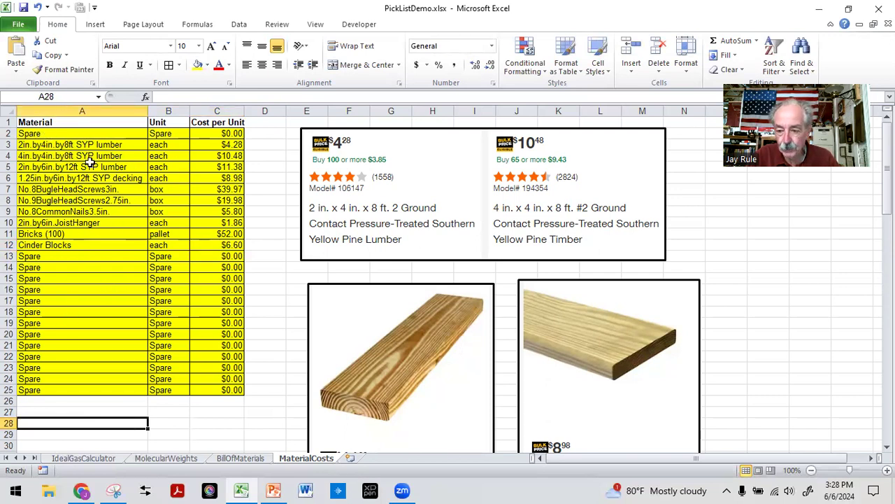
- Remove the fill color from index cells A5:A24 on the BillOfMaterials sheet and save the workbook
{"action": "left_click", "coordinate": [240, 458]}
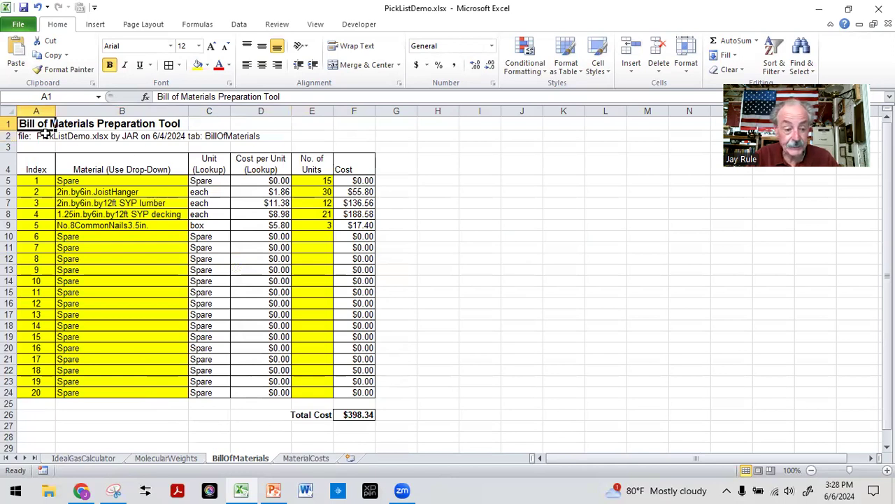
{"action": "left_click", "coordinate": [26, 134]}
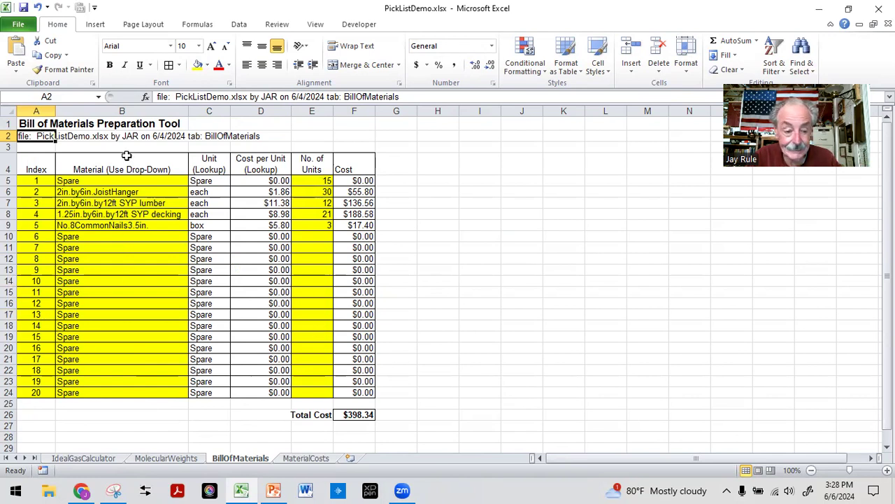
{"action": "left_click_drag", "start_coordinate": [30, 182], "coordinate": [8, 392]}
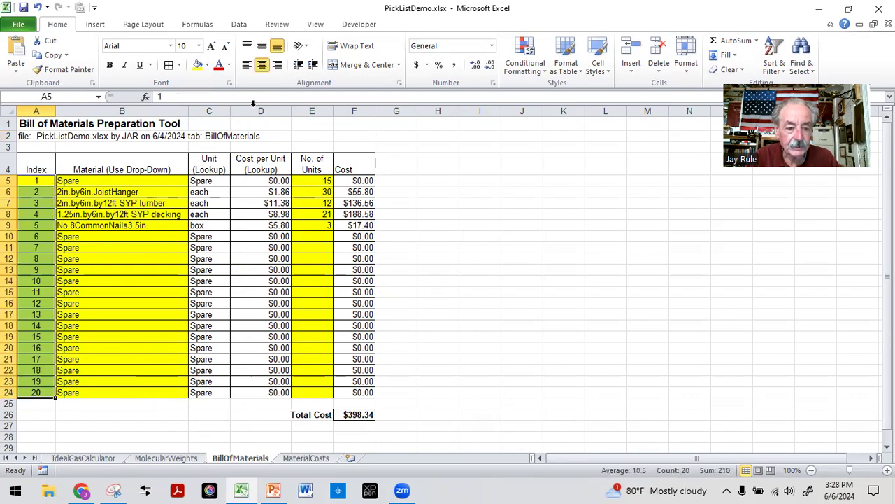
{"action": "left_click", "coordinate": [208, 65]}
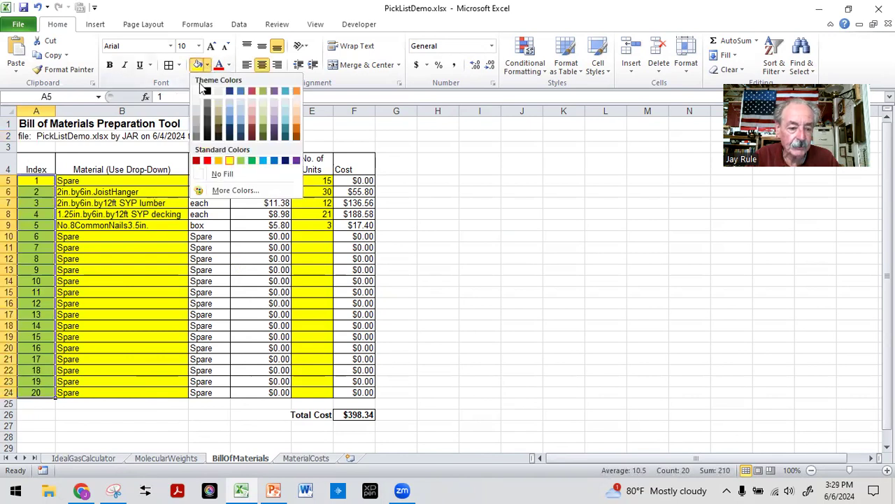
{"action": "left_click", "coordinate": [222, 173]}
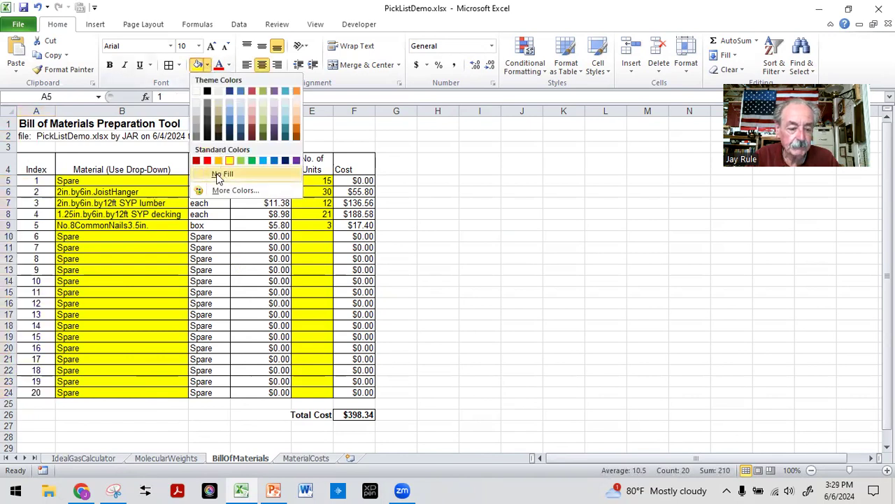
{"action": "left_click", "coordinate": [38, 434]}
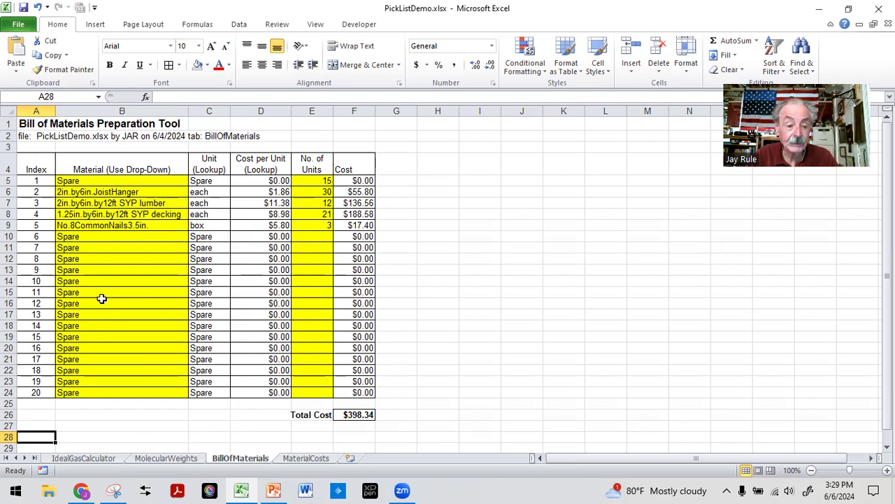
{"action": "left_click", "coordinate": [35, 120]}
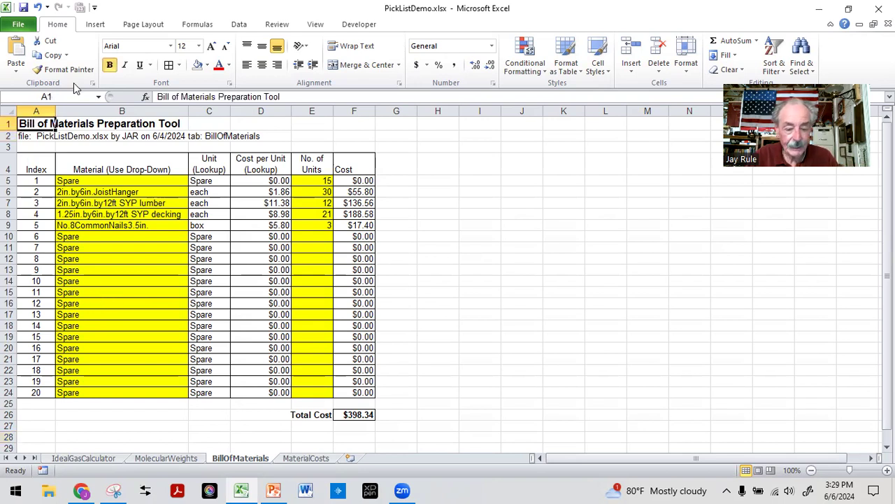
{"action": "left_click", "coordinate": [23, 7]}
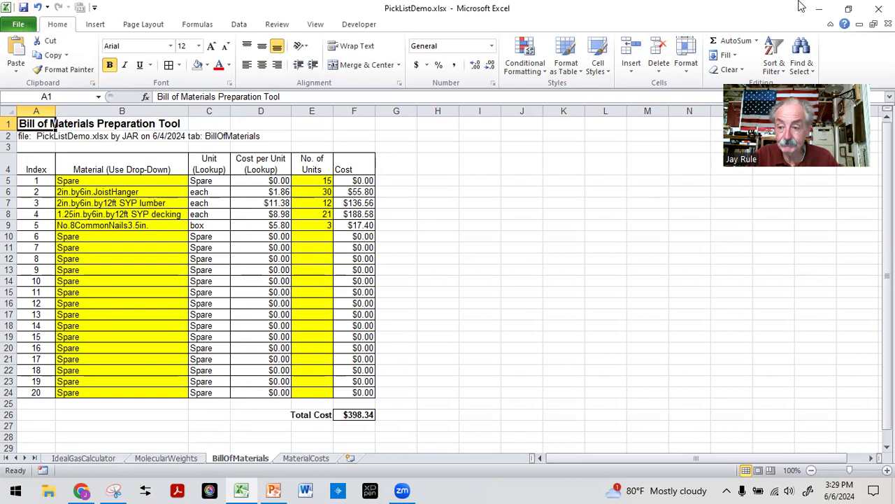
- Switch to the Excel095PickListUserToolPart2.pptx presentation in PowerPoint, start the slide show from slide 4 and advance to the Takeaways slide
{"action": "left_click", "coordinate": [823, 10]}
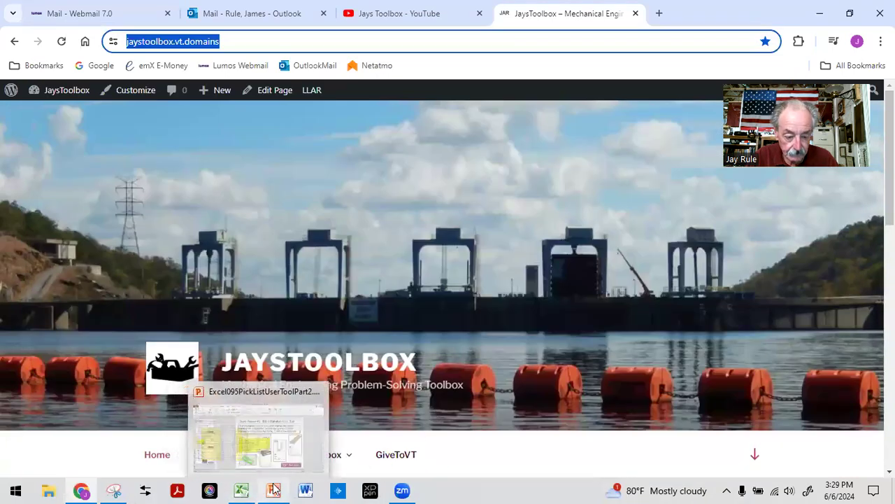
{"action": "left_click", "coordinate": [274, 489]}
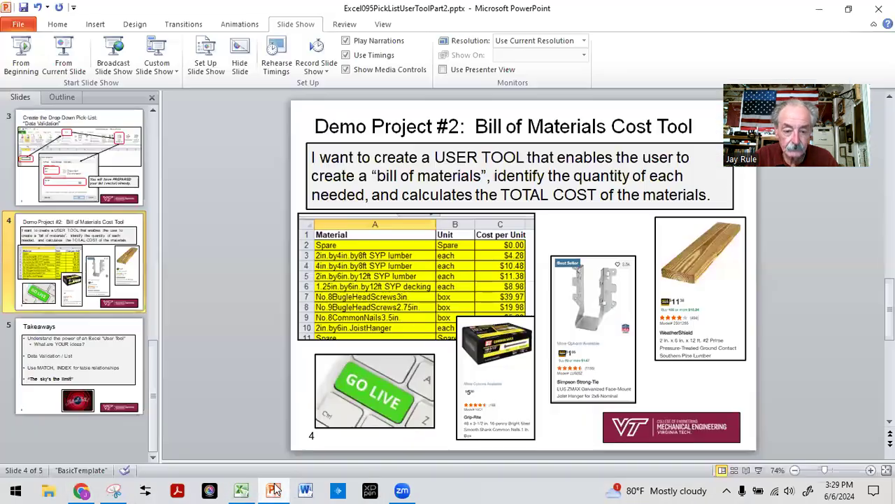
{"action": "left_click", "coordinate": [59, 58]}
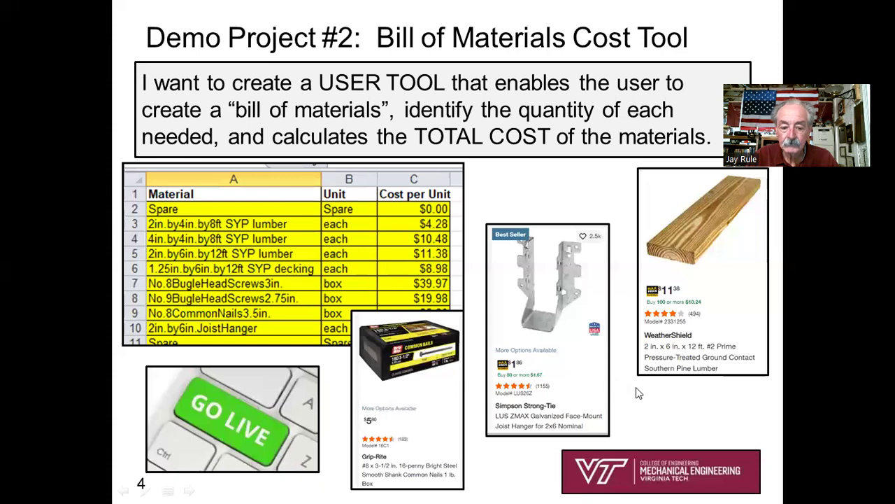
{"action": "left_click", "coordinate": [664, 410]}
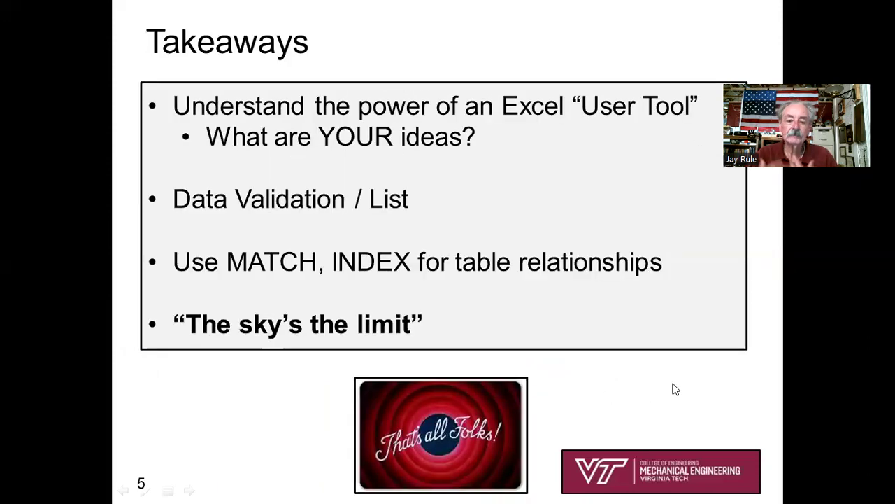